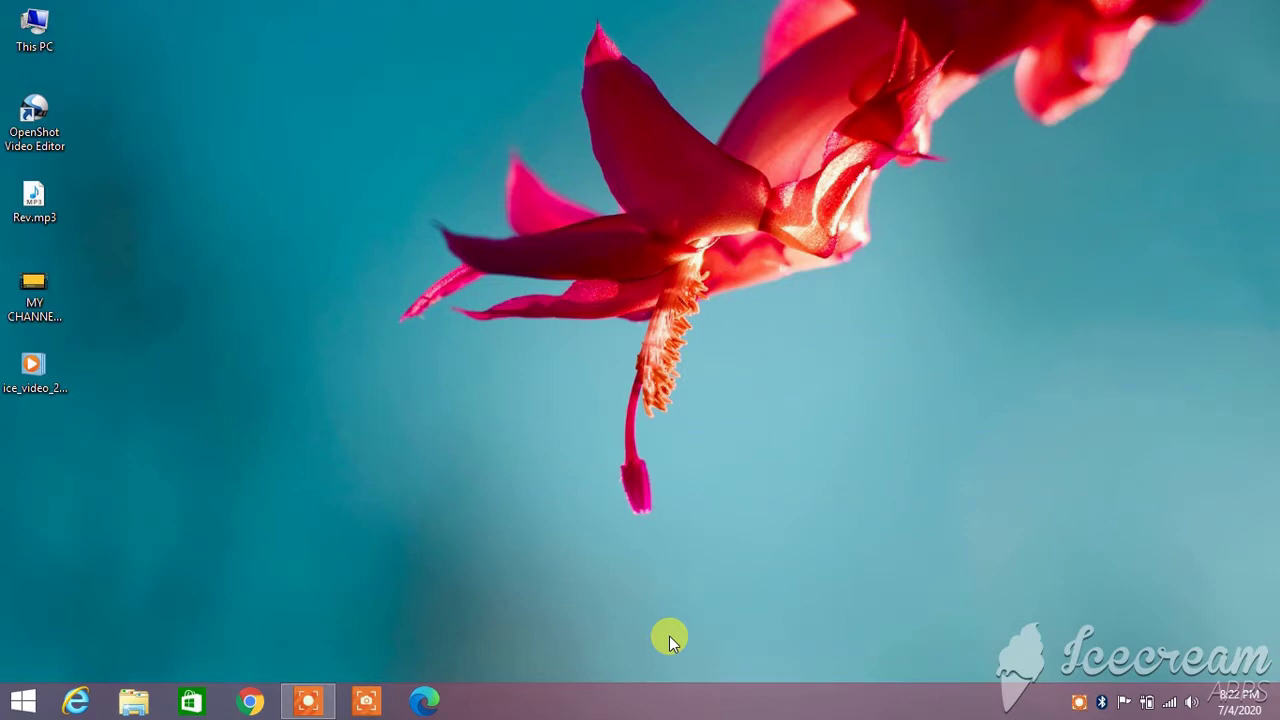
{"action": "right_click", "coordinate": [550, 234]}
{"action": "left_click", "coordinate": [577, 286]}
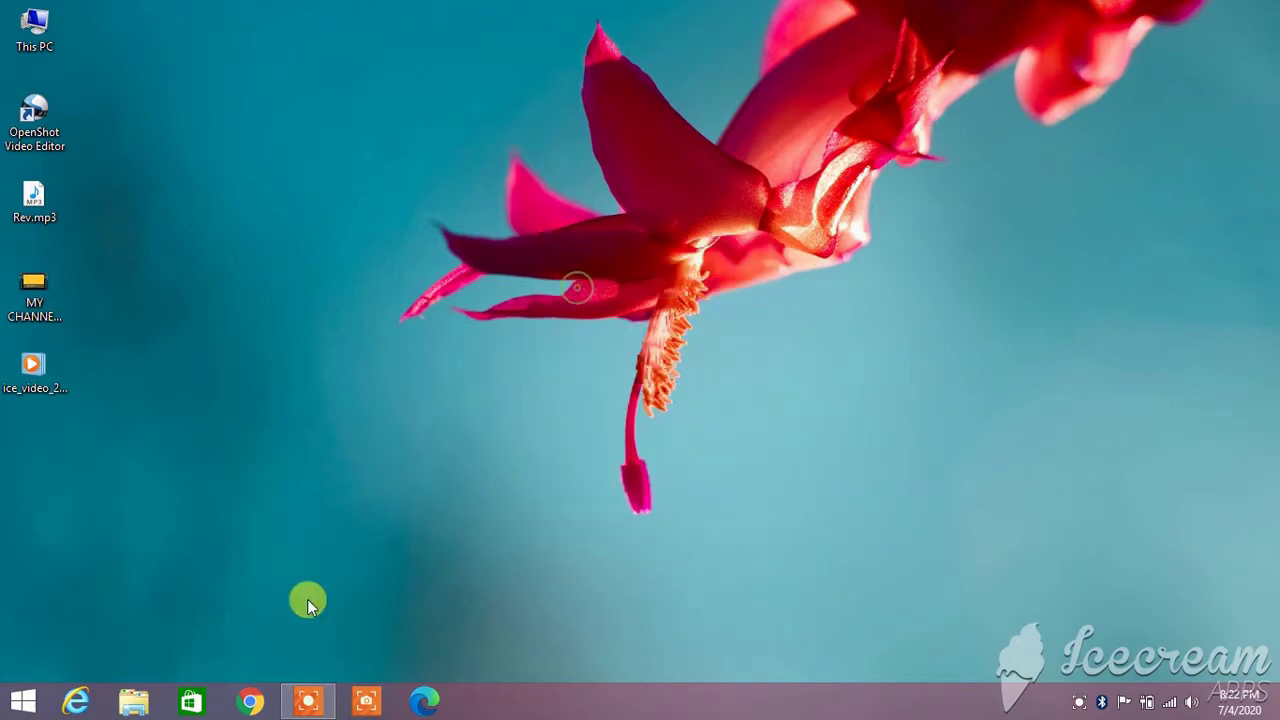
Search Google in Chrome for "windows 7 64 bit download" and open Microsoft's Windows 7 Disc Images (ISO Files) page.
{"action": "left_click", "coordinate": [256, 697]}
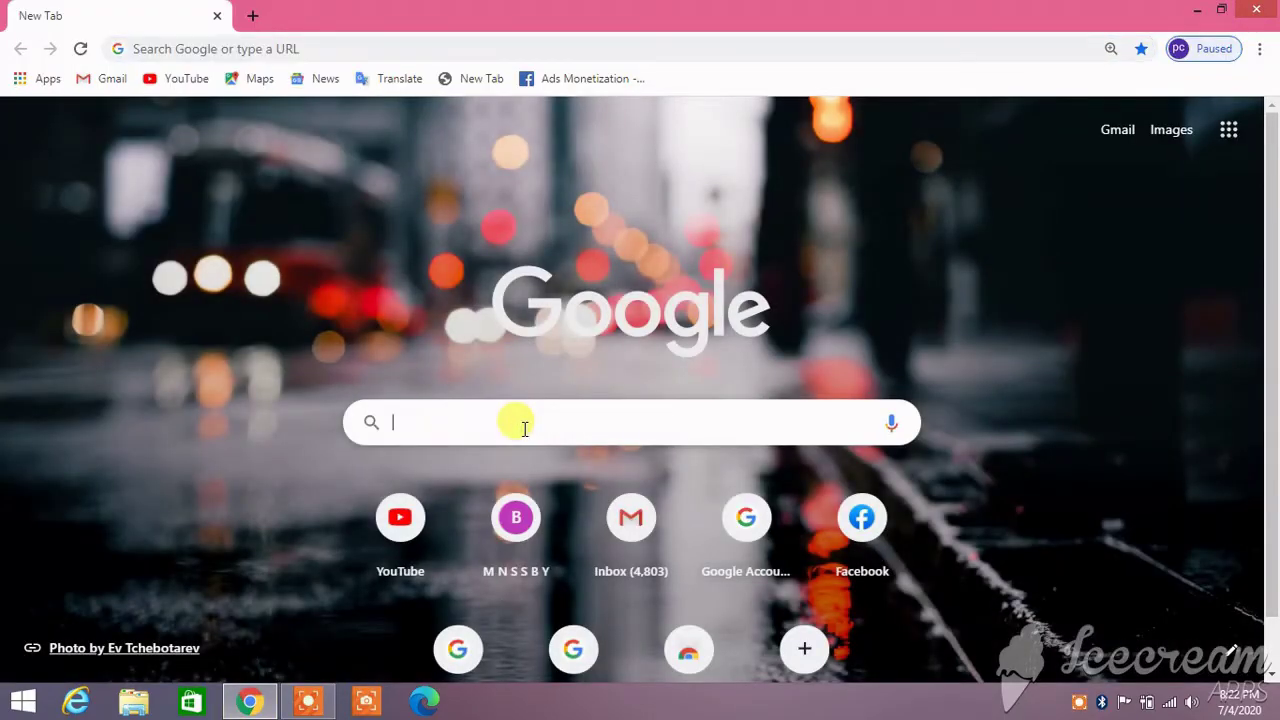
{"action": "type", "text": "windows"}
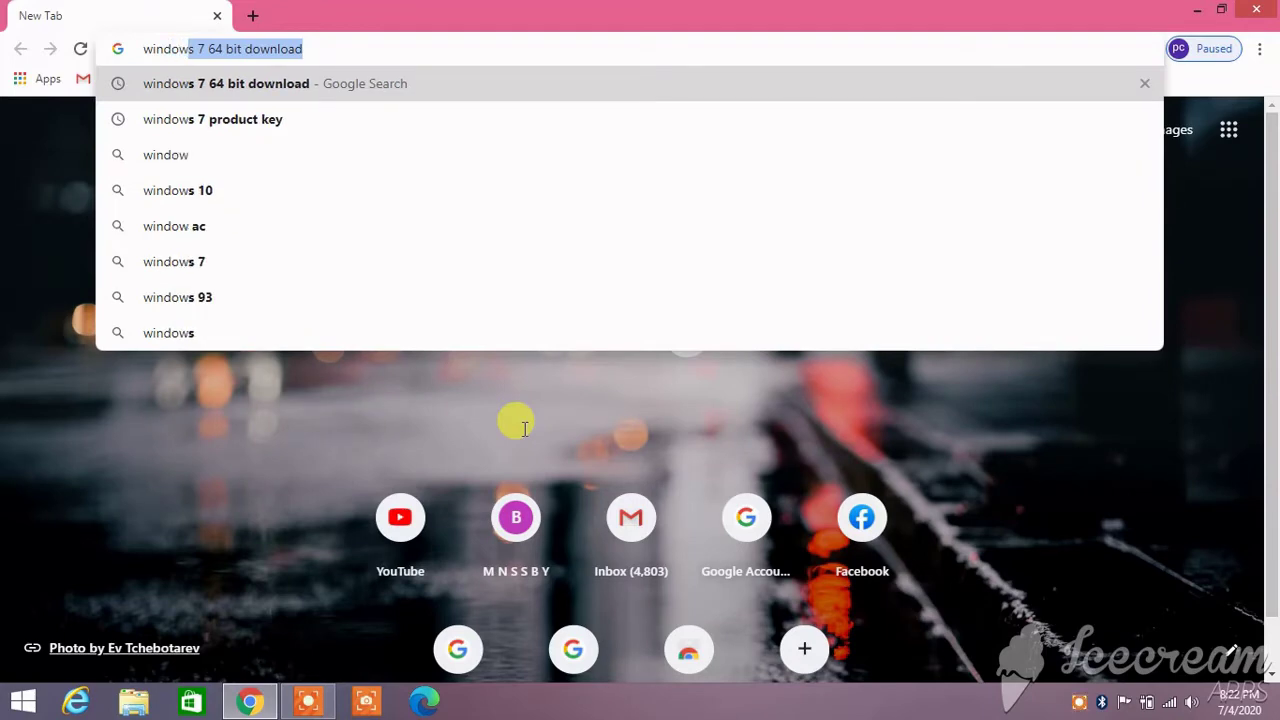
{"action": "key", "text": "Return"}
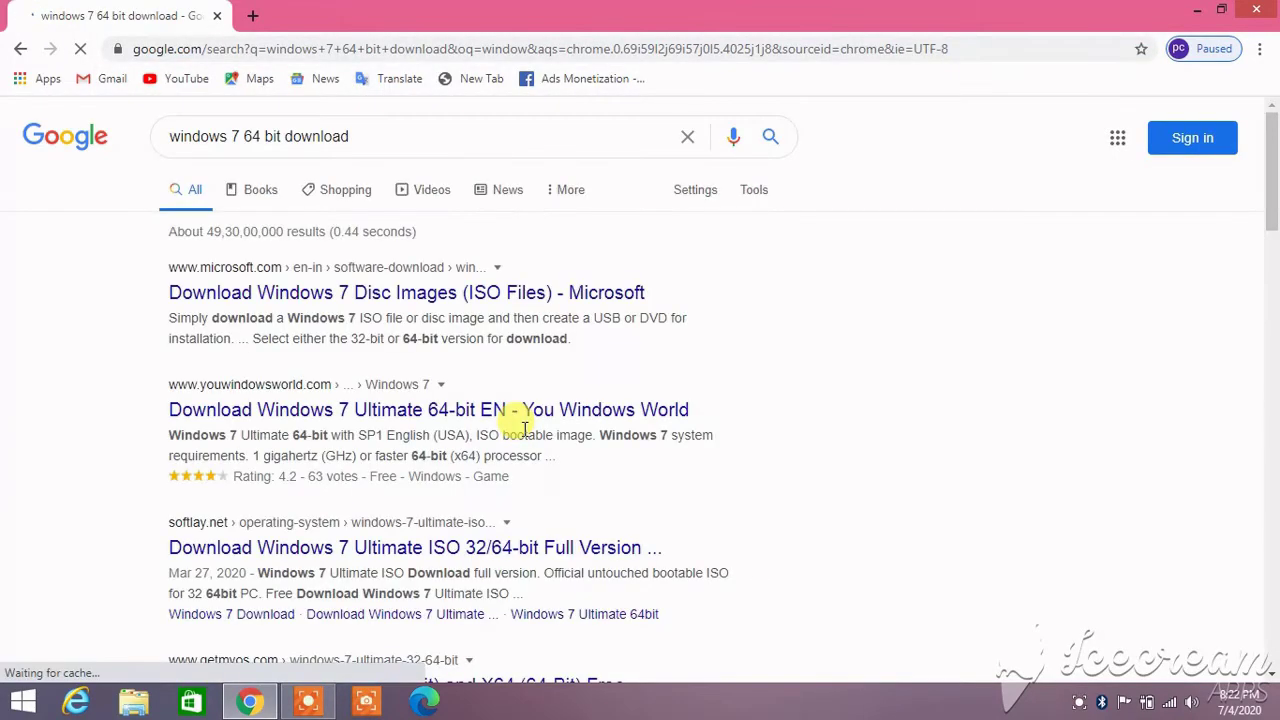
{"action": "left_click", "coordinate": [458, 300]}
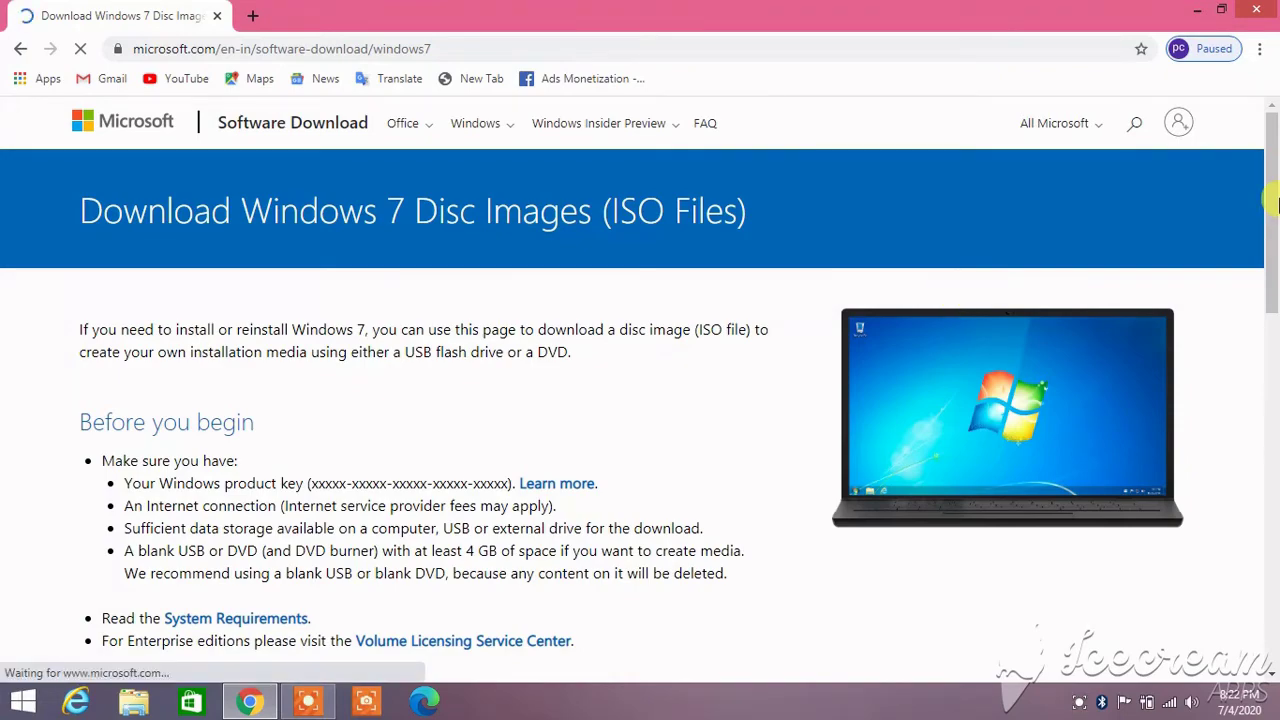
Review the Windows 7 download instructions, the product key section and the prerequisites on the Microsoft page.
{"action": "left_click_drag", "start_coordinate": [1275, 205], "coordinate": [1270, 388]}
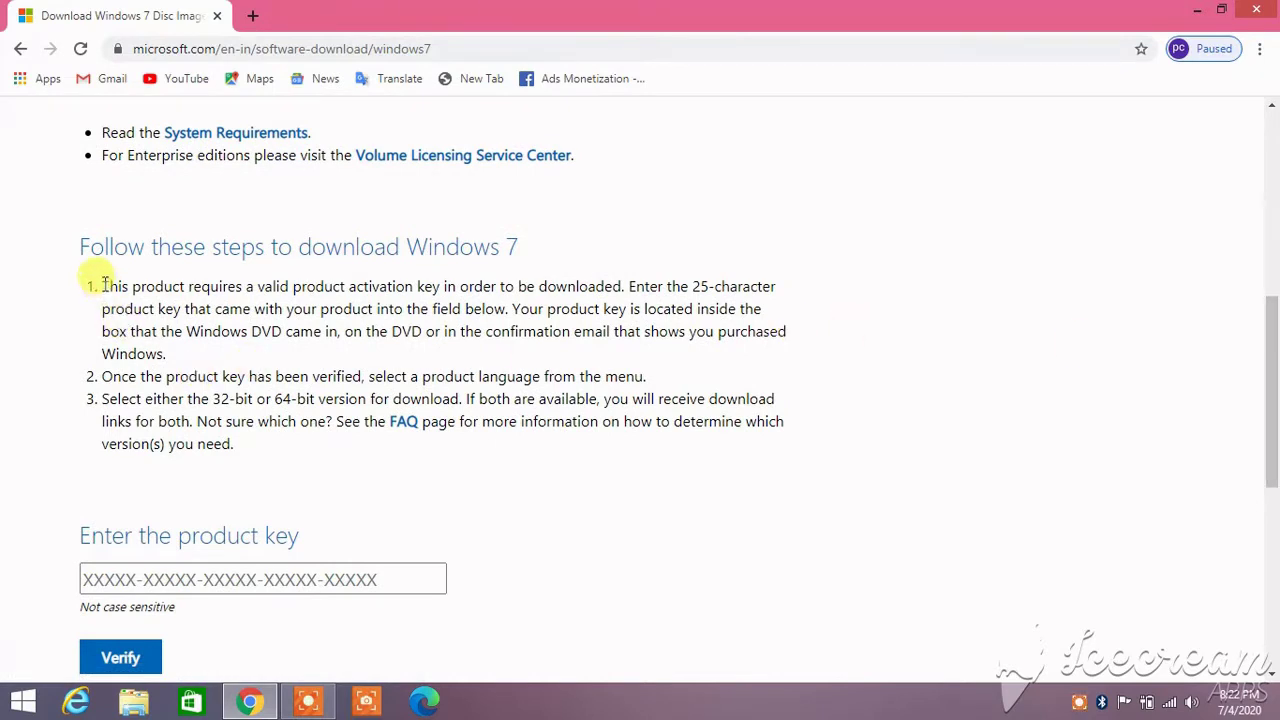
{"action": "left_click_drag", "start_coordinate": [104, 285], "coordinate": [772, 287]}
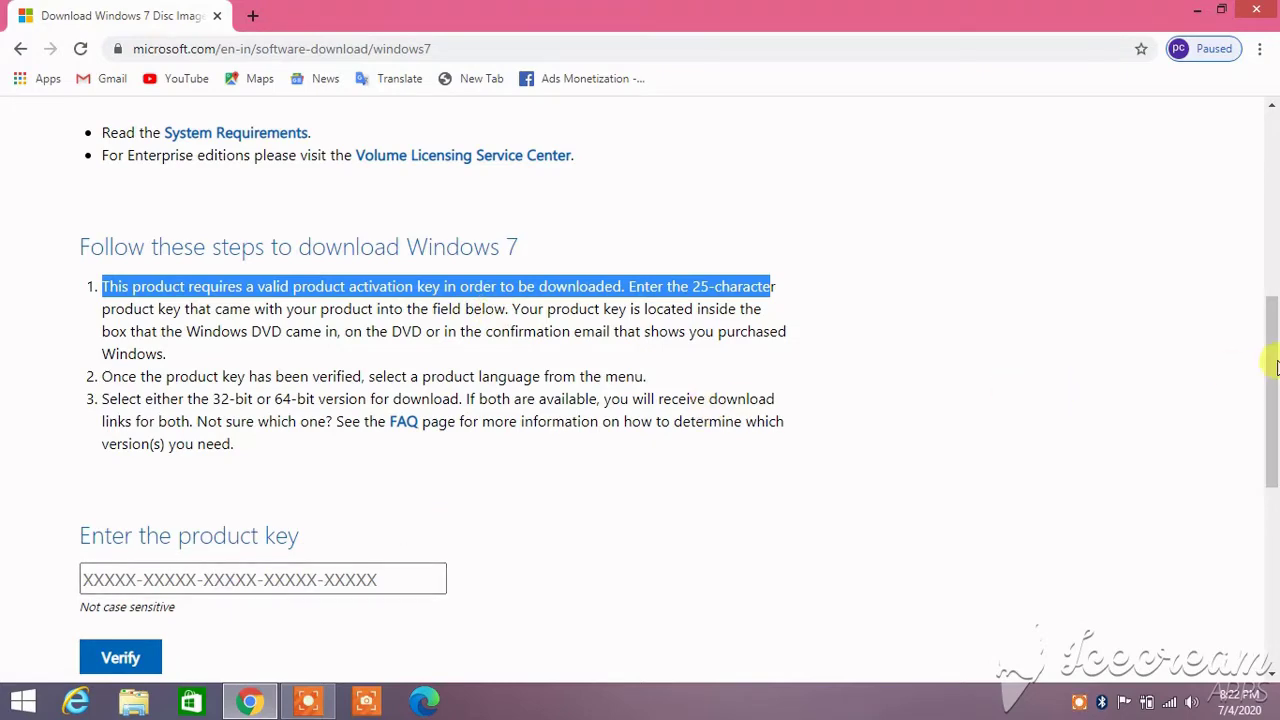
{"action": "left_click_drag", "start_coordinate": [1268, 360], "coordinate": [1270, 462]}
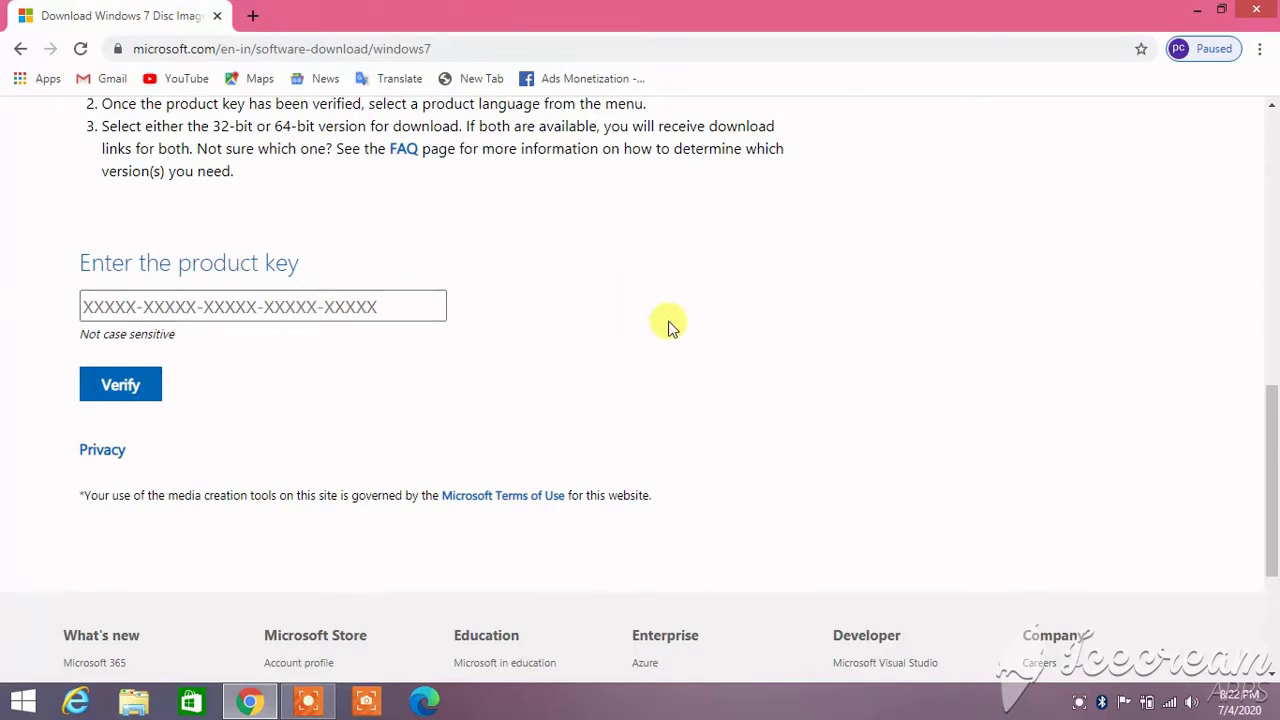
{"action": "left_click_drag", "start_coordinate": [1275, 512], "coordinate": [1266, 337]}
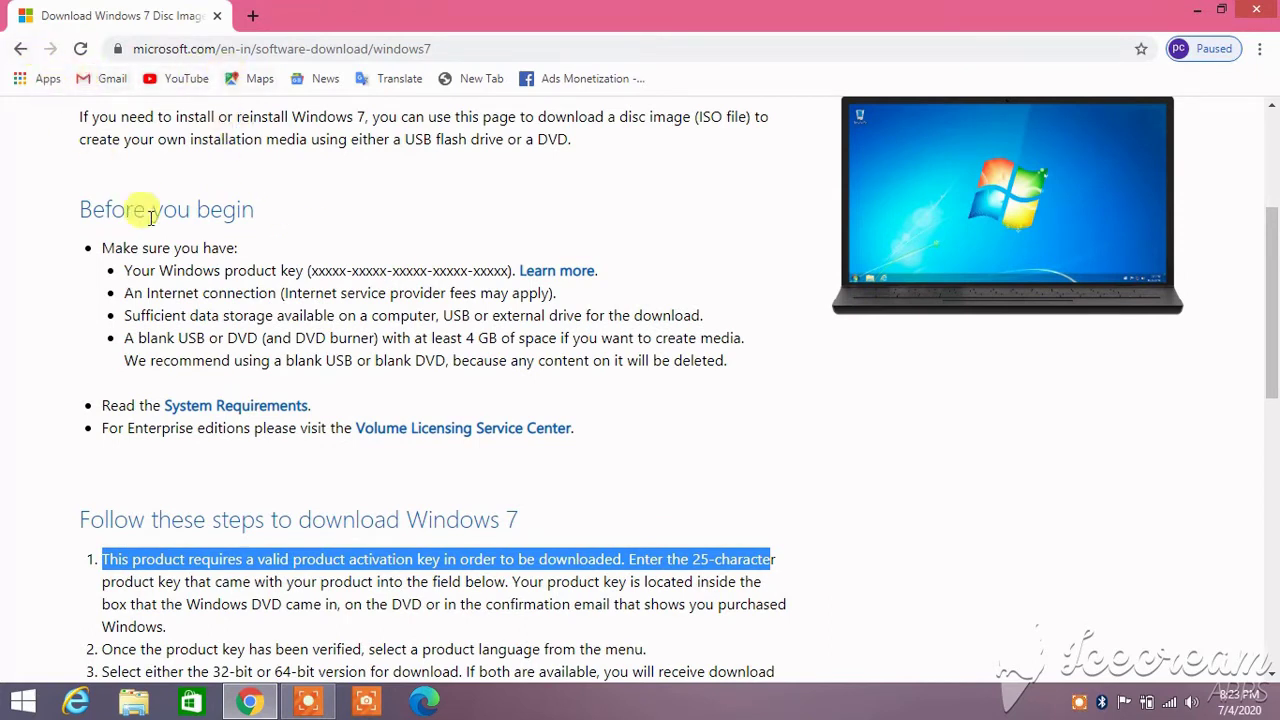
{"action": "left_click", "coordinate": [254, 20]}
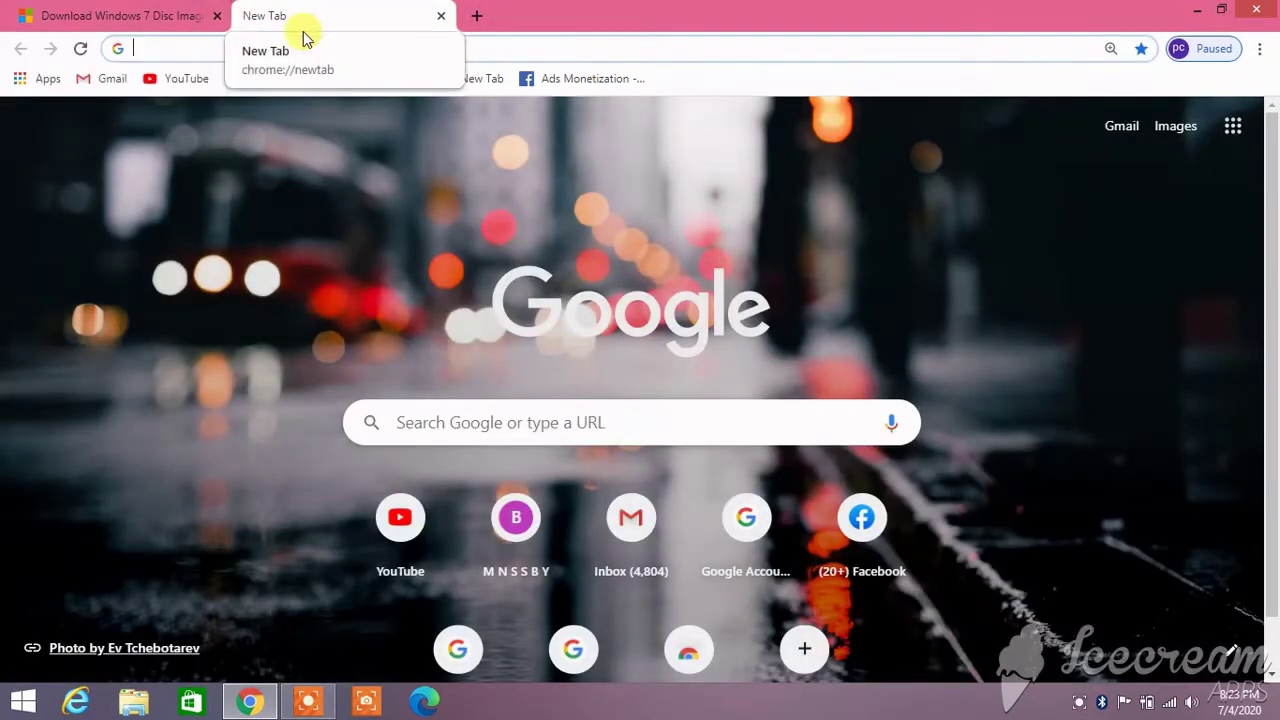
{"action": "left_click", "coordinate": [316, 48]}
{"action": "right_click", "coordinate": [316, 48]}
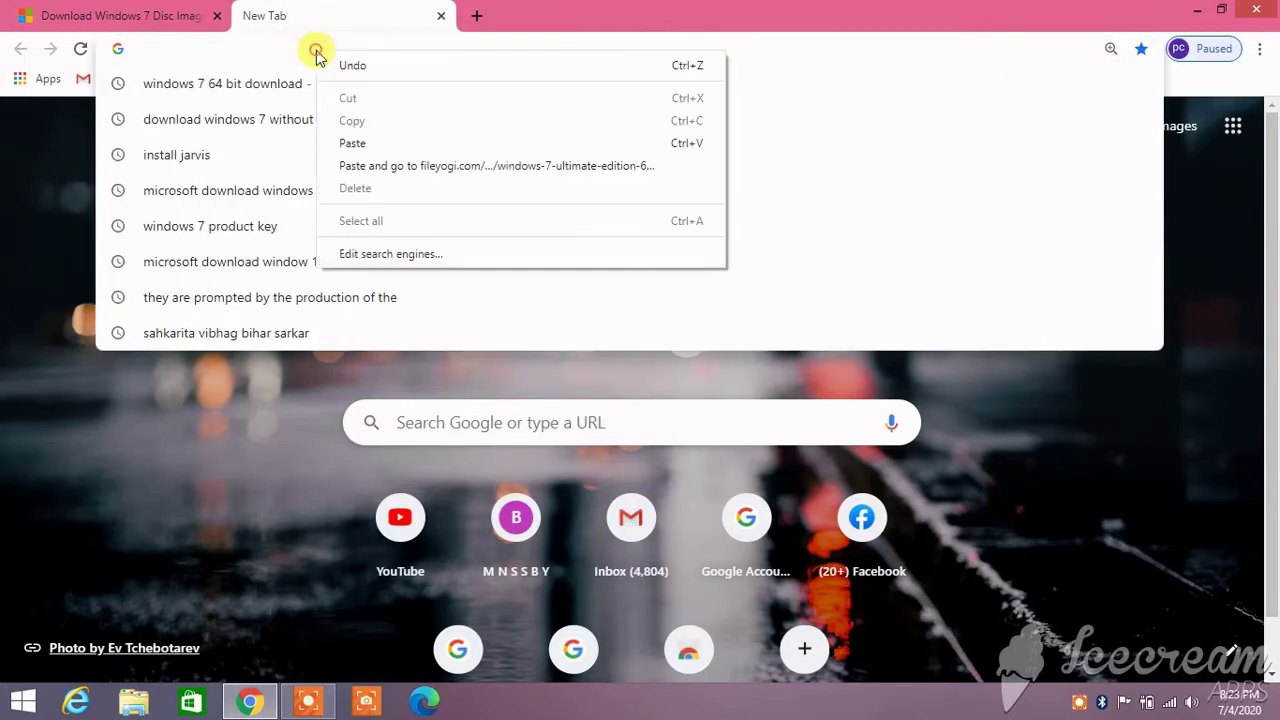
{"action": "left_click", "coordinate": [349, 145]}
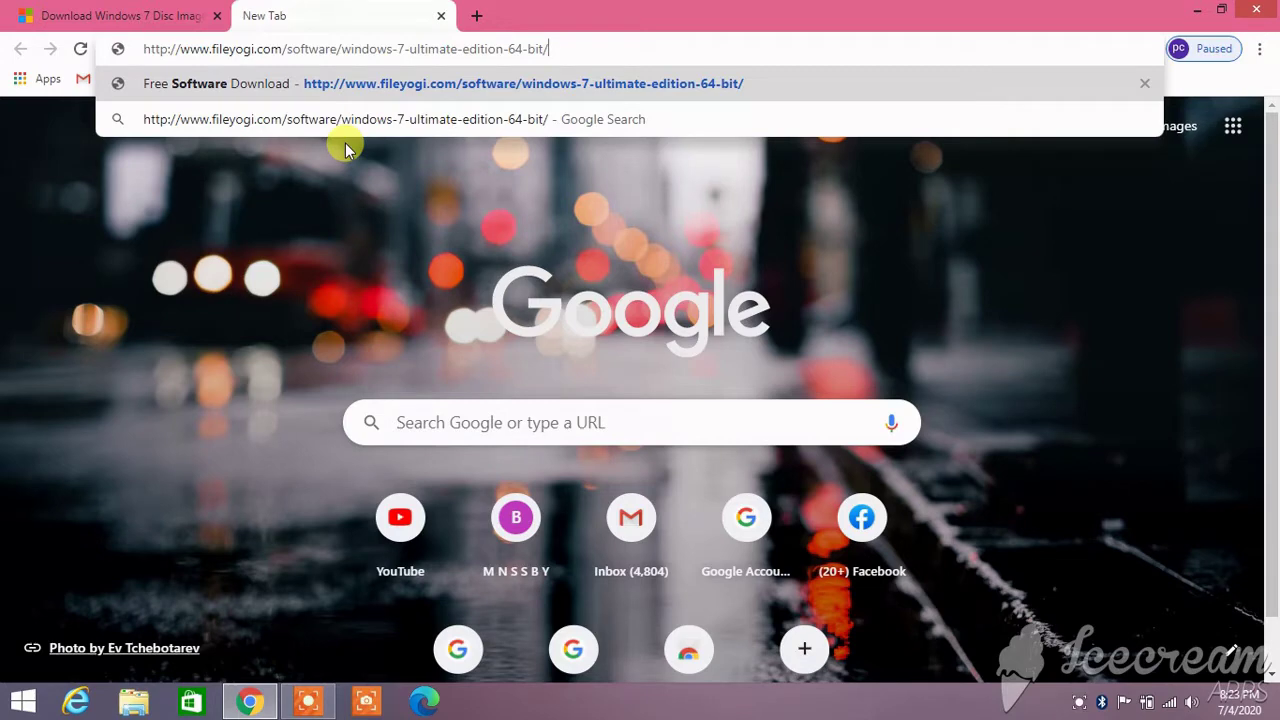
{"action": "key", "text": "Return"}
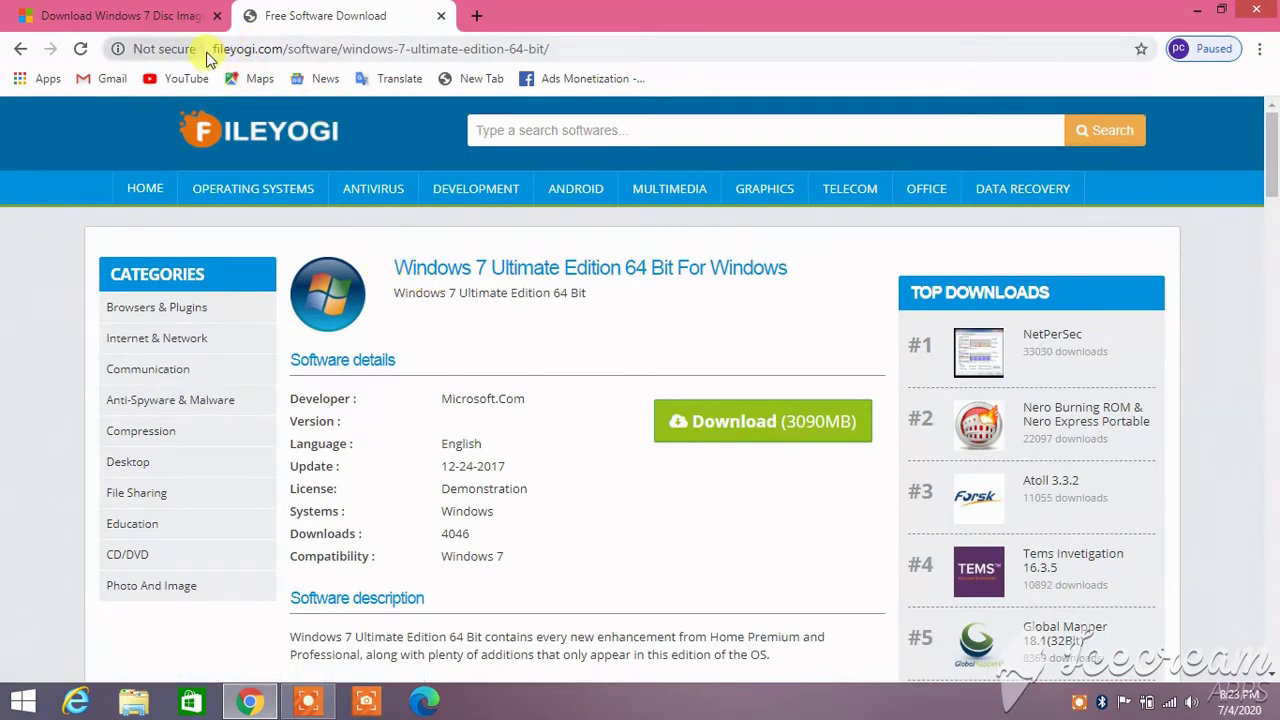
Examine the FileYogi page address and title, and the Windows 7_64 Bit Ultimate Editon.iso entry in the browser's download list.
{"action": "left_click", "coordinate": [414, 47]}
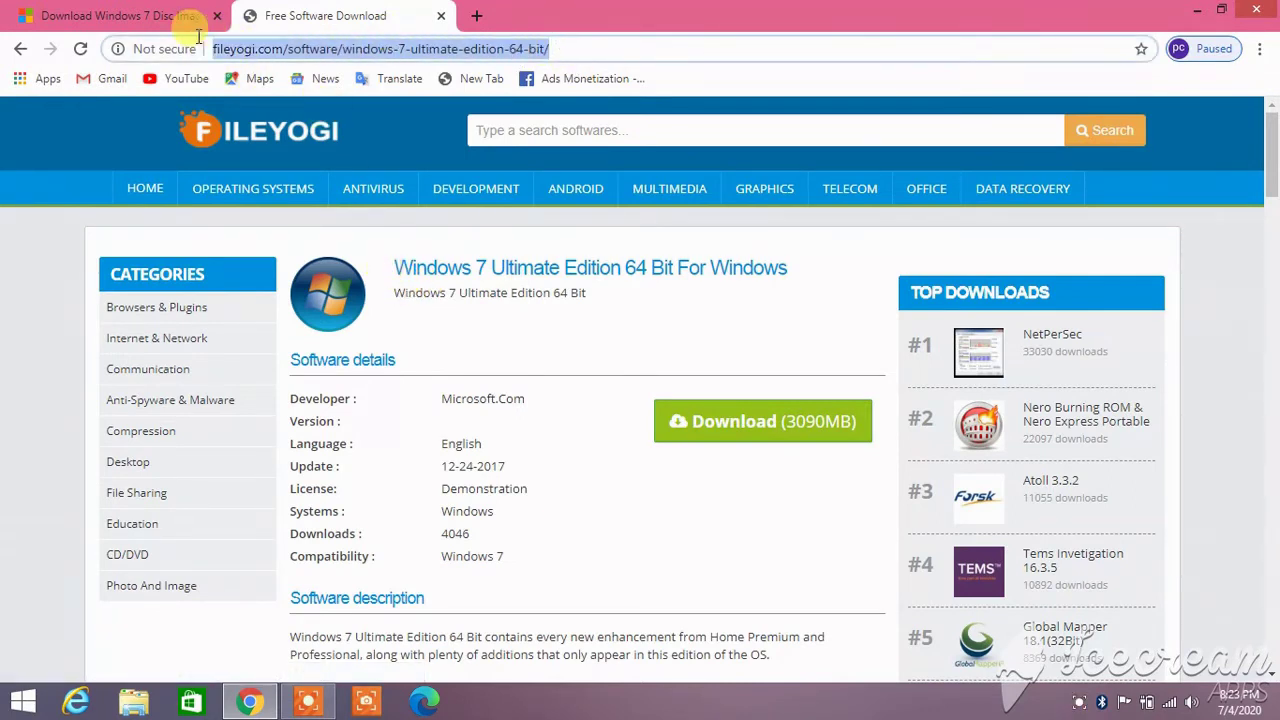
{"action": "left_click_drag", "start_coordinate": [383, 258], "coordinate": [796, 270]}
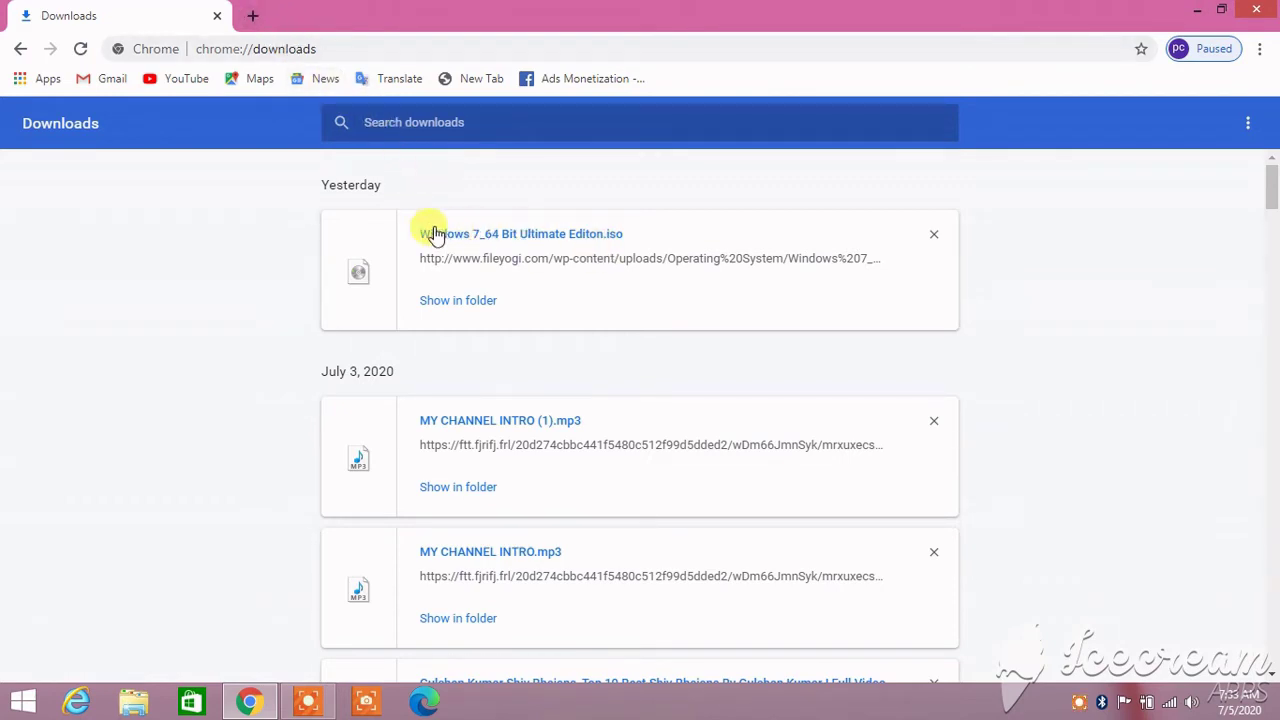
{"action": "left_click_drag", "start_coordinate": [404, 235], "coordinate": [666, 240]}
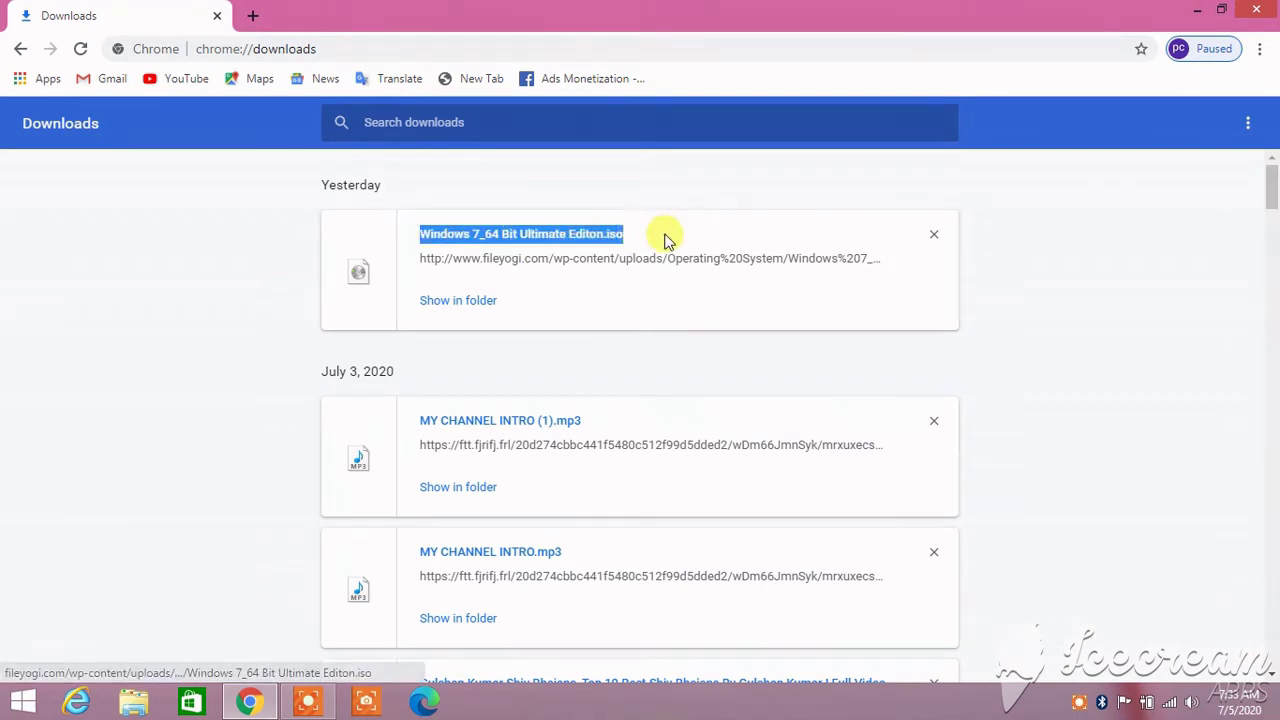
Search Google in a new tab for "universal pen drive bootable software".
{"action": "left_click", "coordinate": [252, 17]}
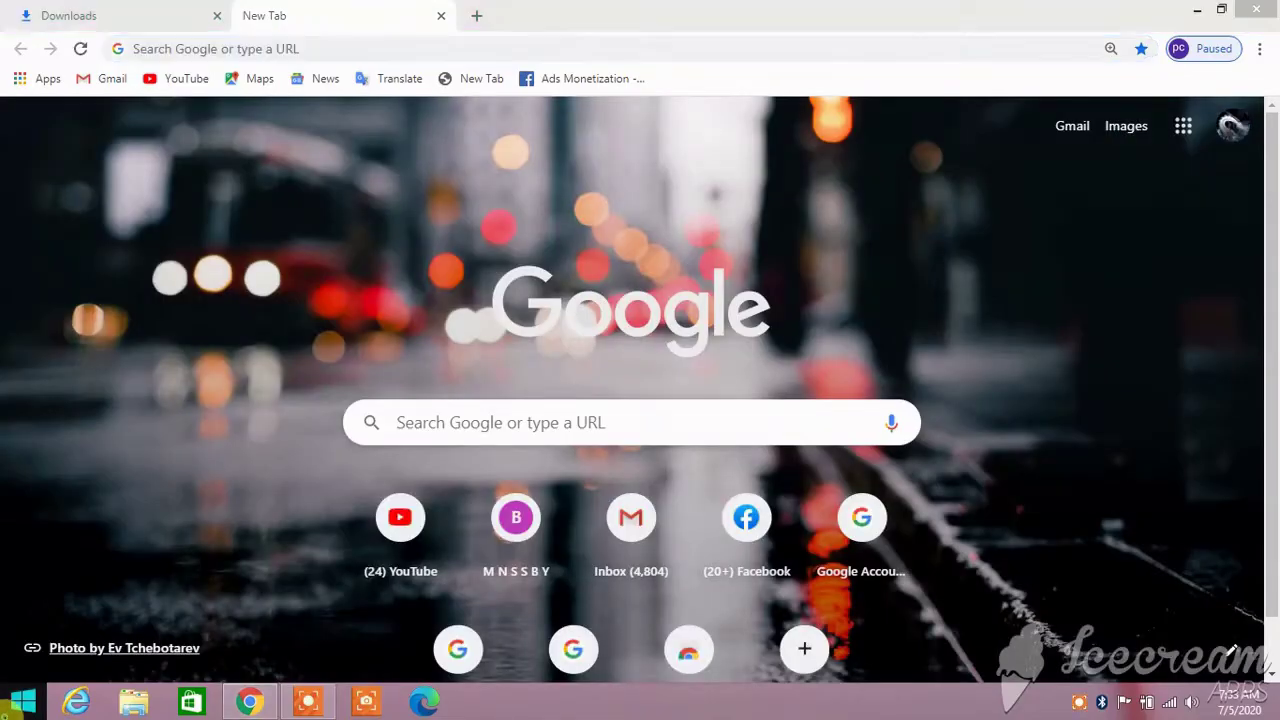
{"action": "left_click", "coordinate": [14, 698]}
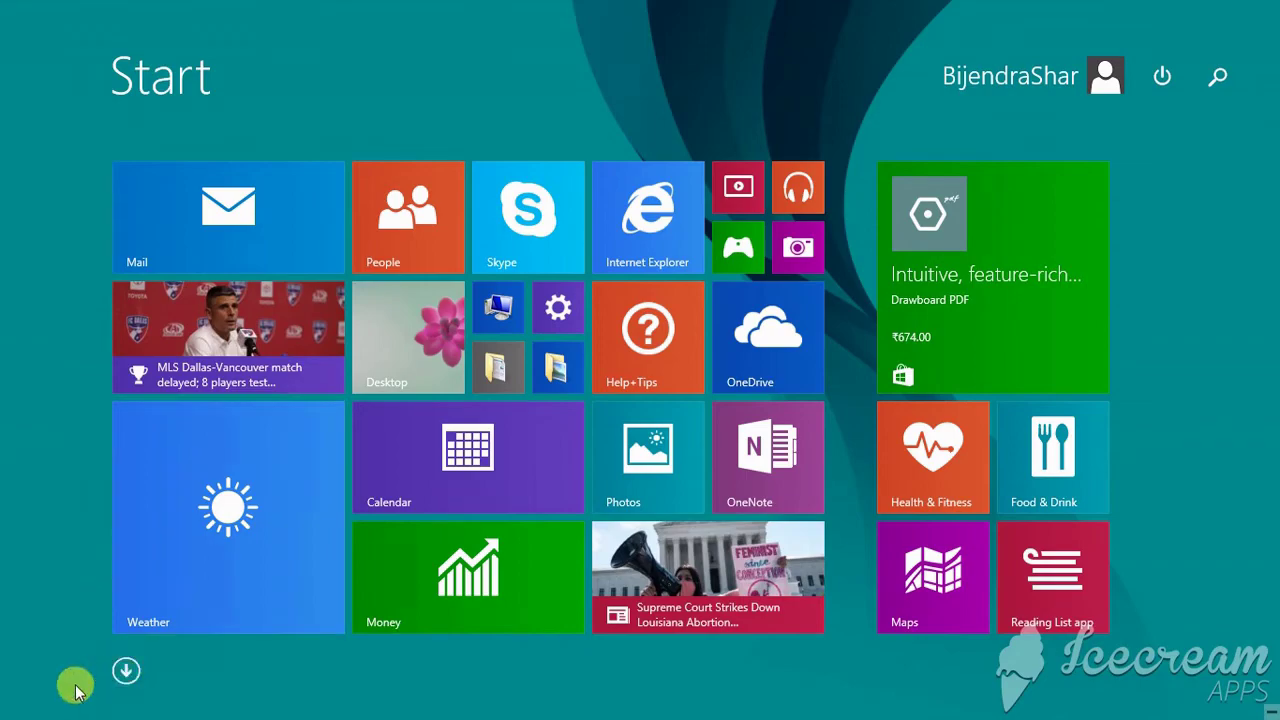
{"action": "left_click", "coordinate": [14, 698]}
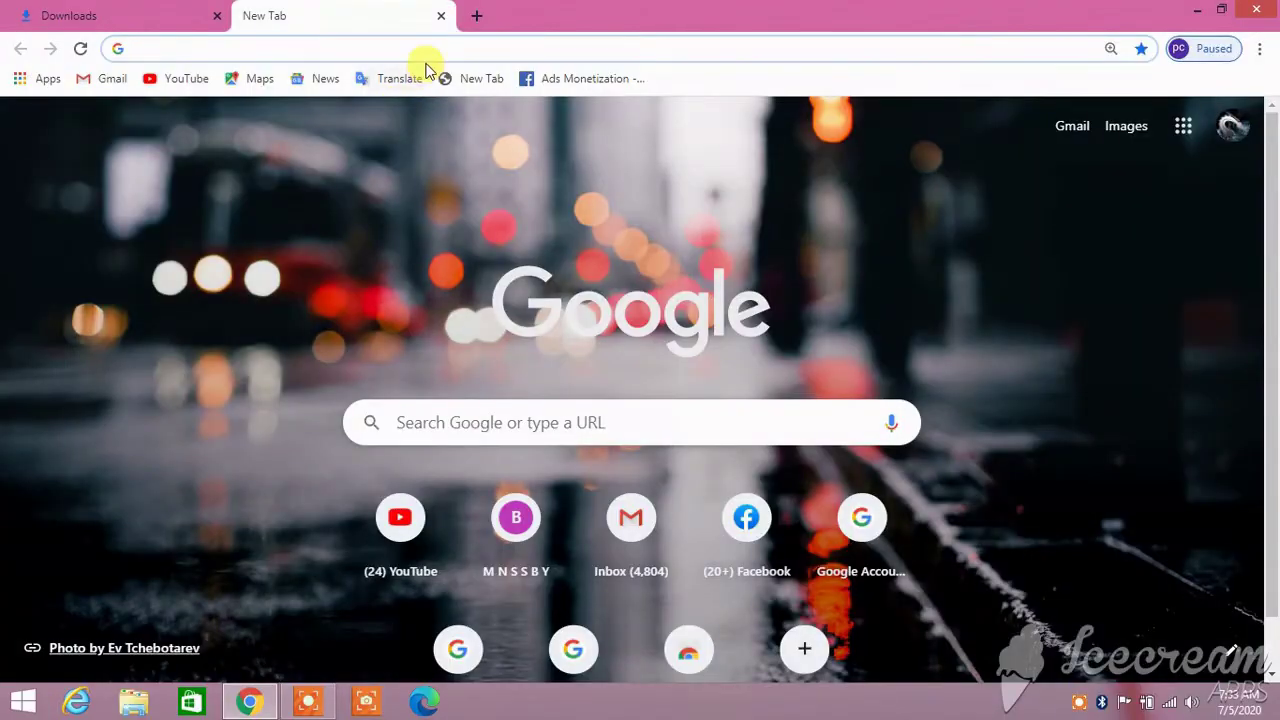
{"action": "left_click", "coordinate": [519, 422]}
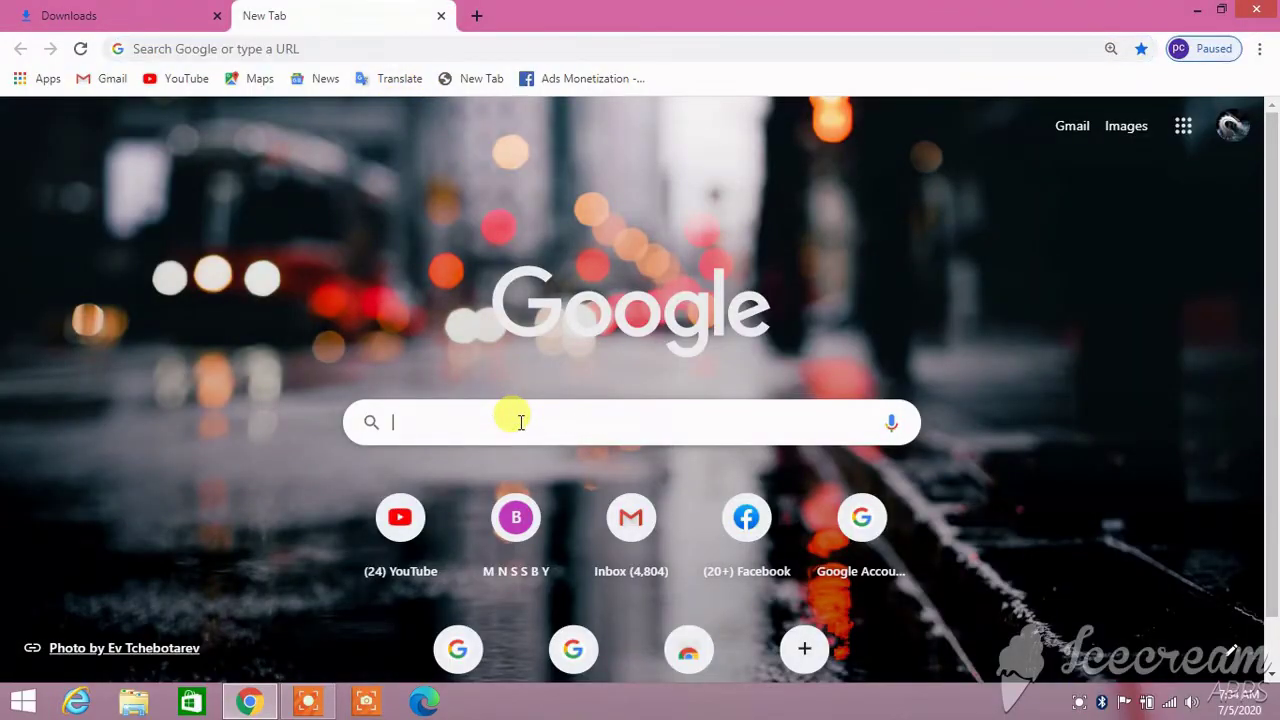
{"action": "type", "text": "uni"}
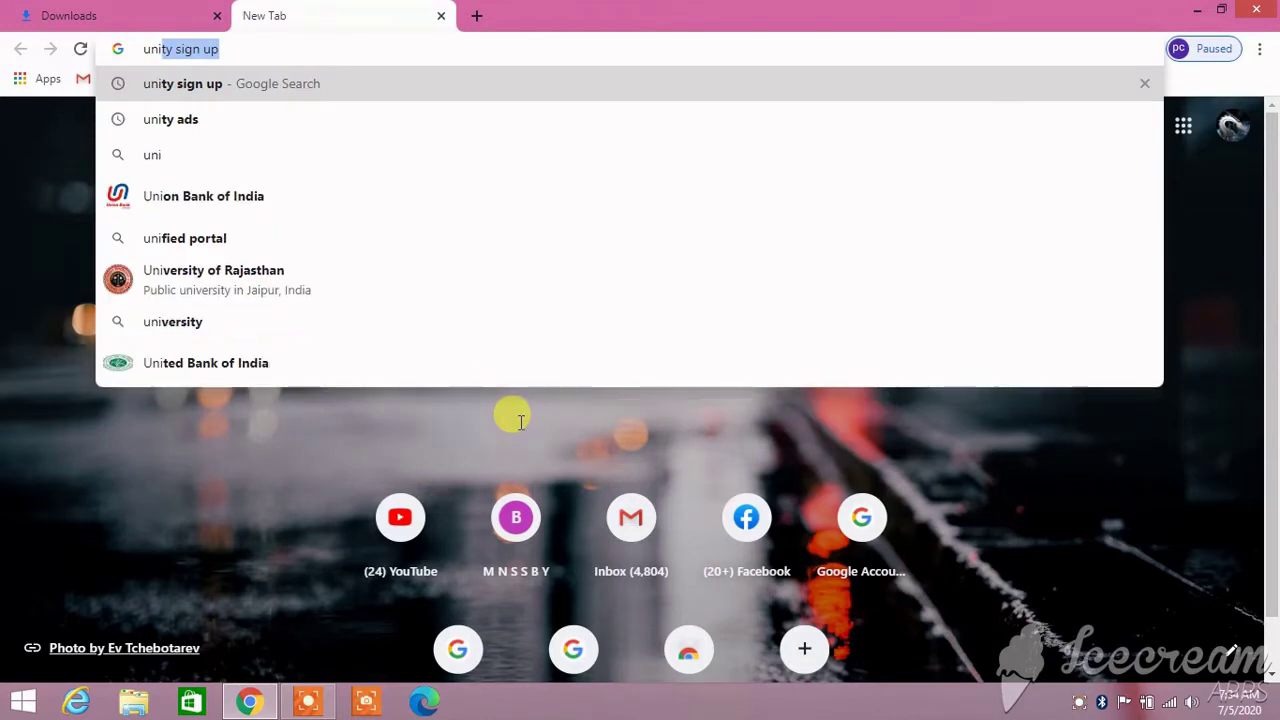
{"action": "type", "text": "val"}
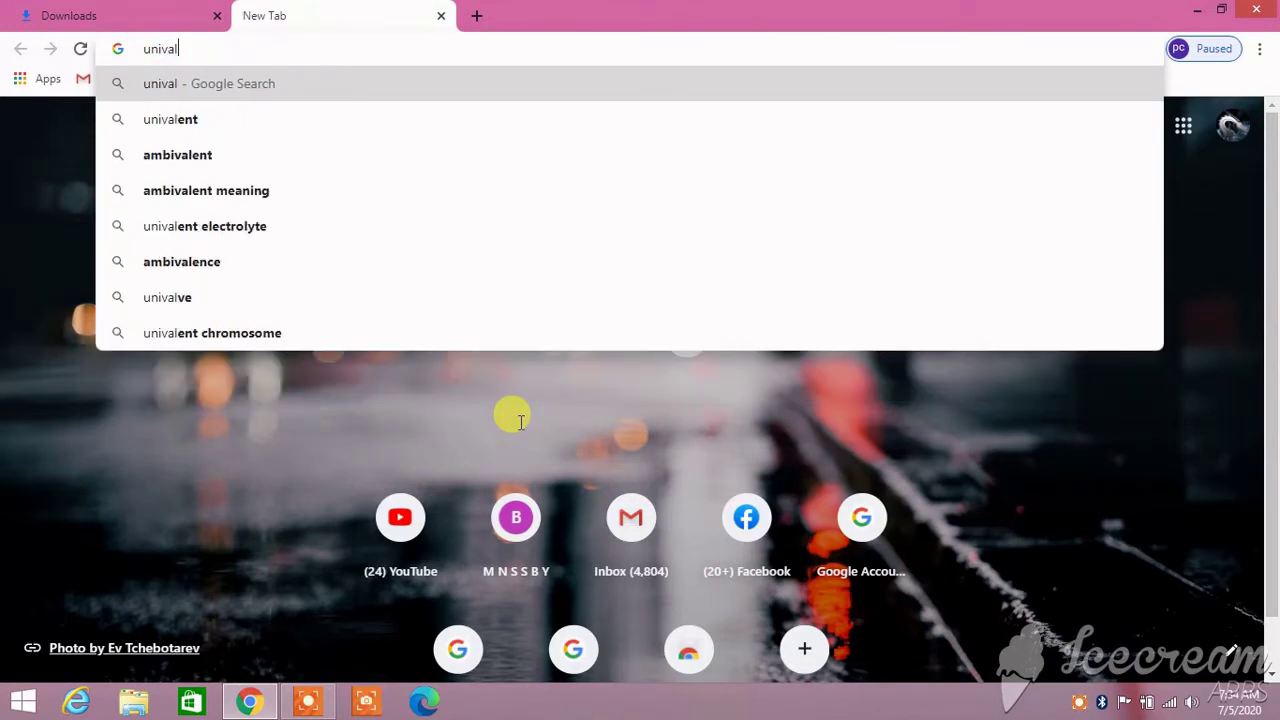
{"action": "key", "text": "BackSpace"}
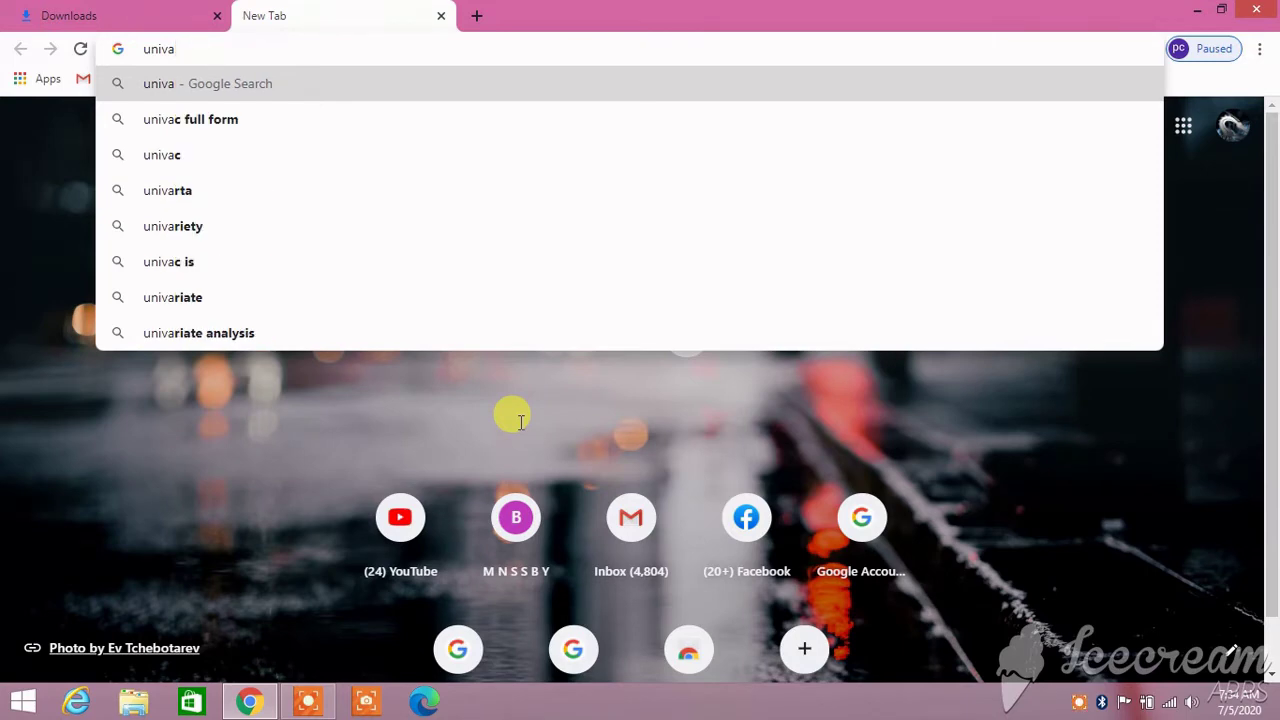
{"action": "type", "text": "rsal"}
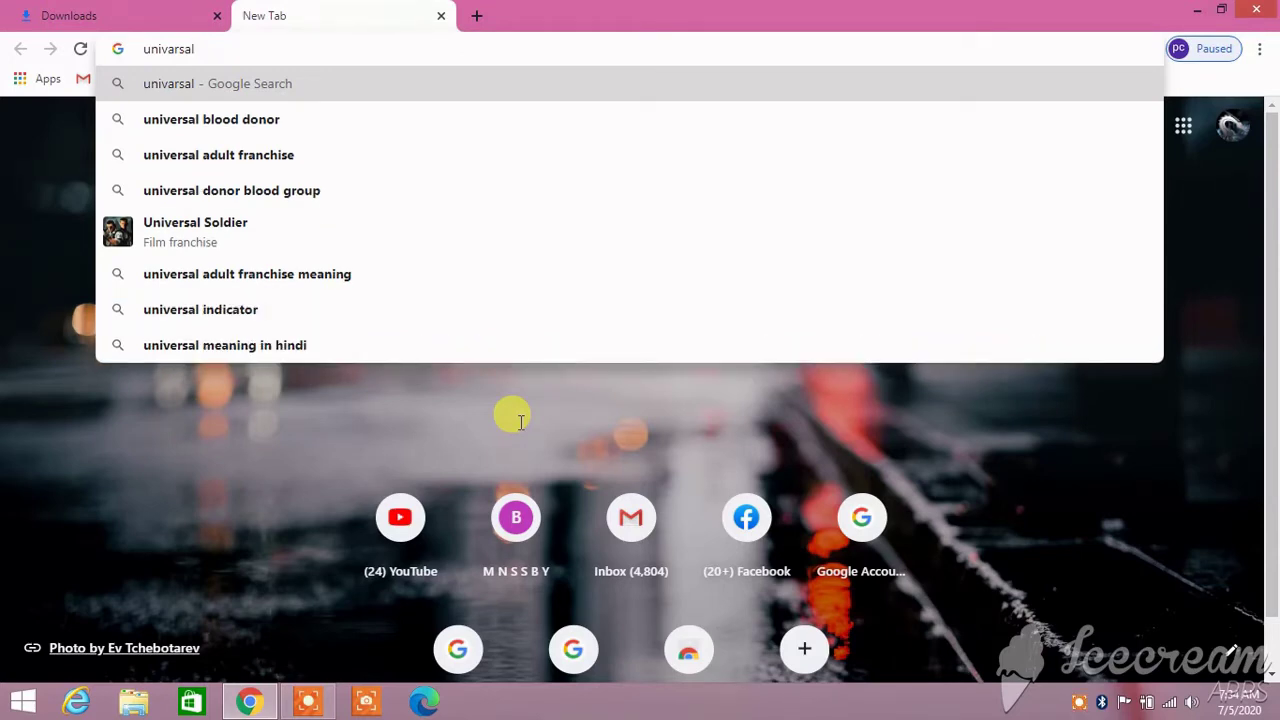
{"action": "type", "text": "pe"}
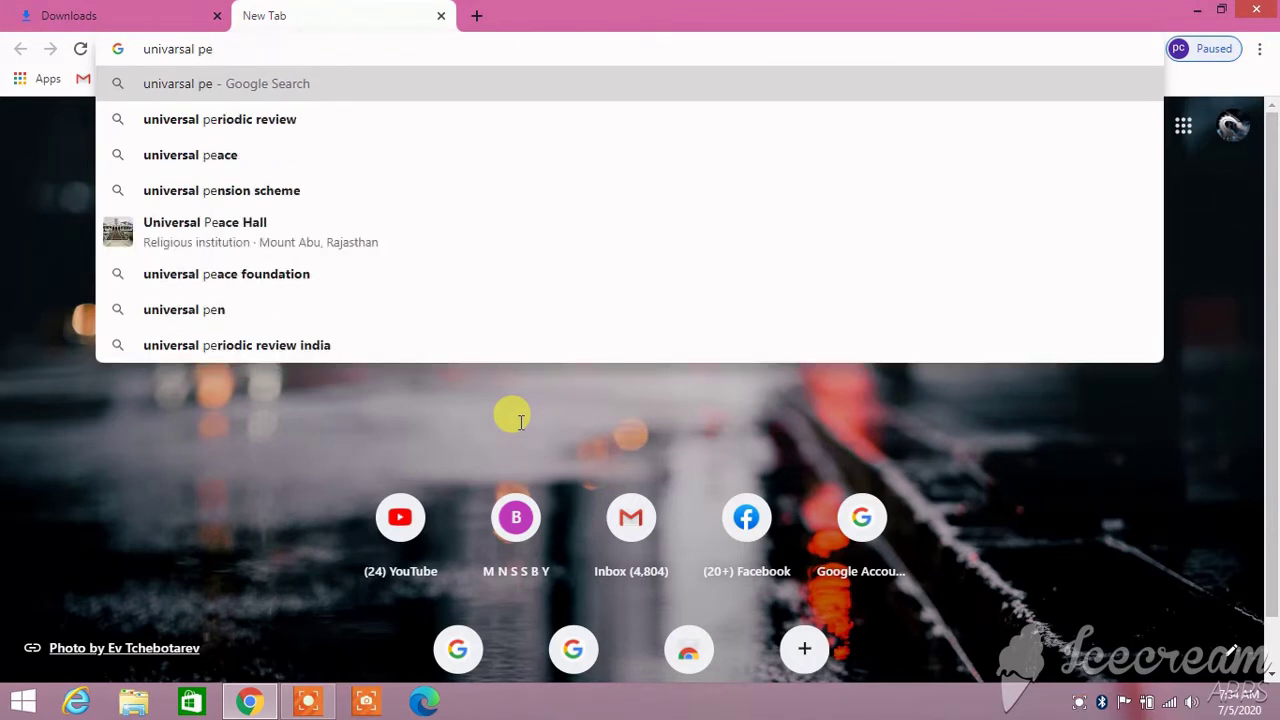
{"action": "type", "text": "n"}
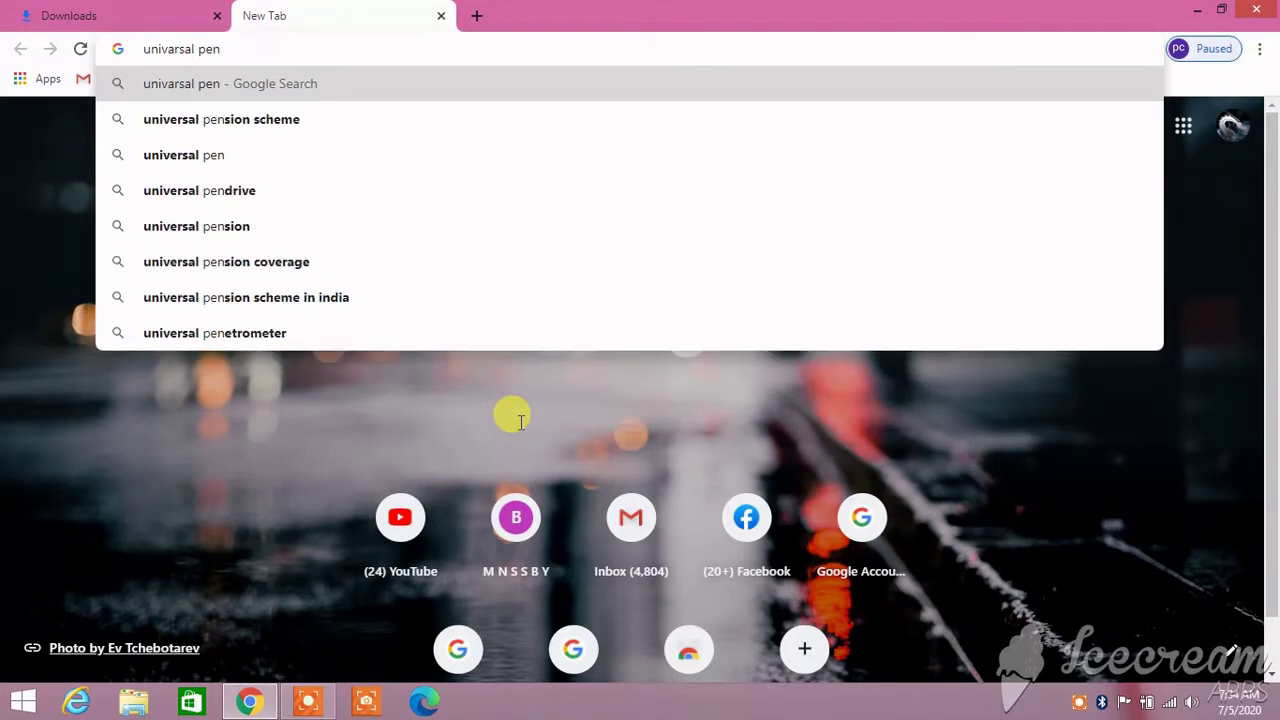
{"action": "type", "text": "dri"}
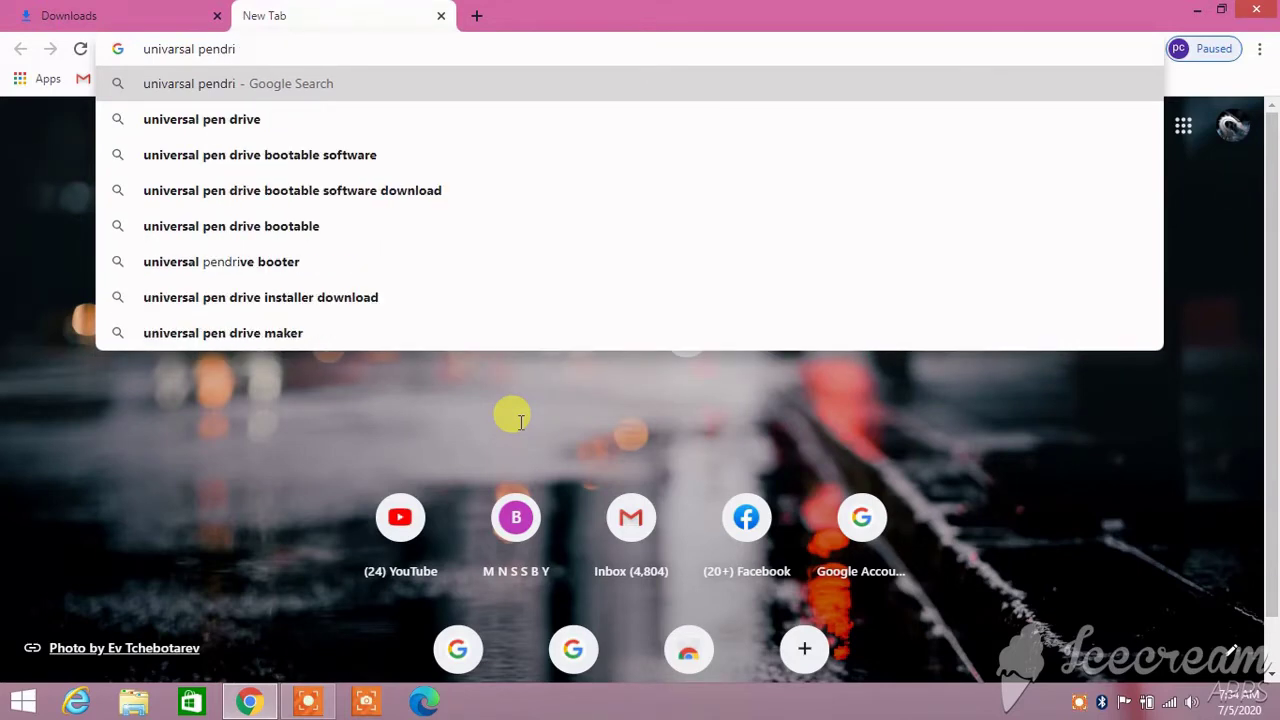
{"action": "key", "text": "Down"}
{"action": "key", "text": "Down"}
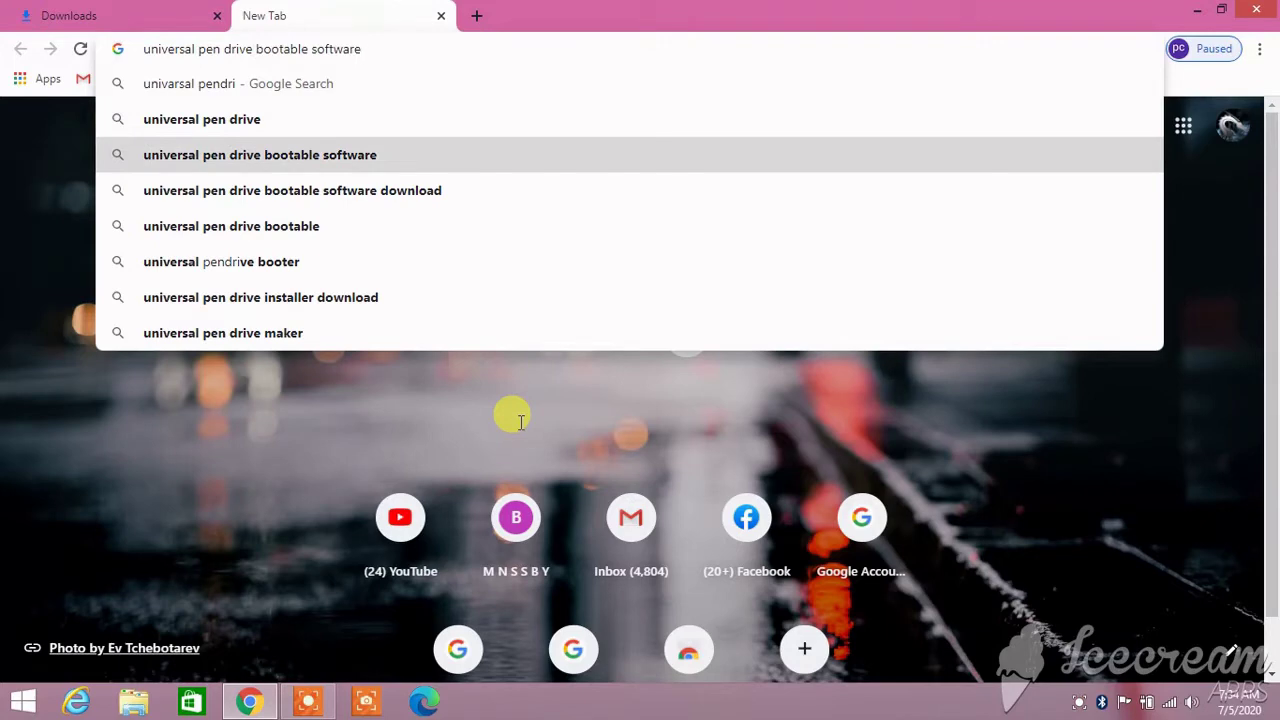
{"action": "key", "text": "Return"}
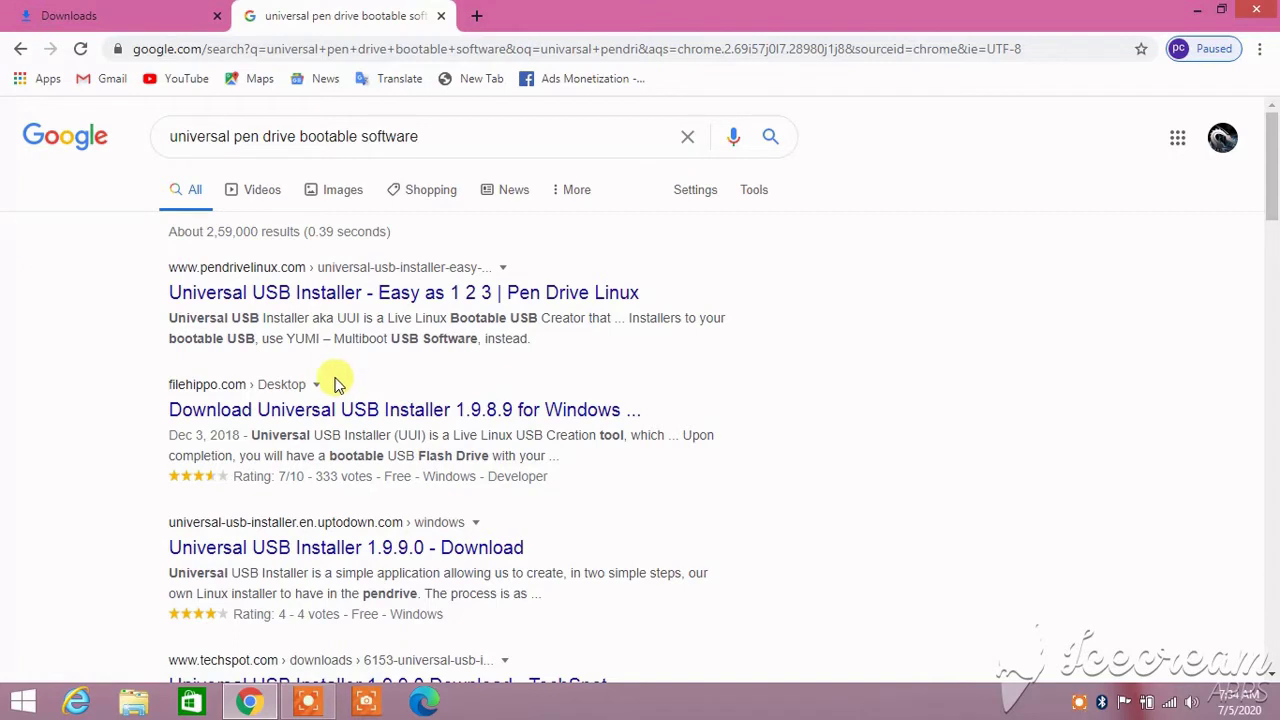
Open the Uptodown result for Universal USB Installer 1.9.9.0 and download its latest version.
{"action": "left_click", "coordinate": [285, 550]}
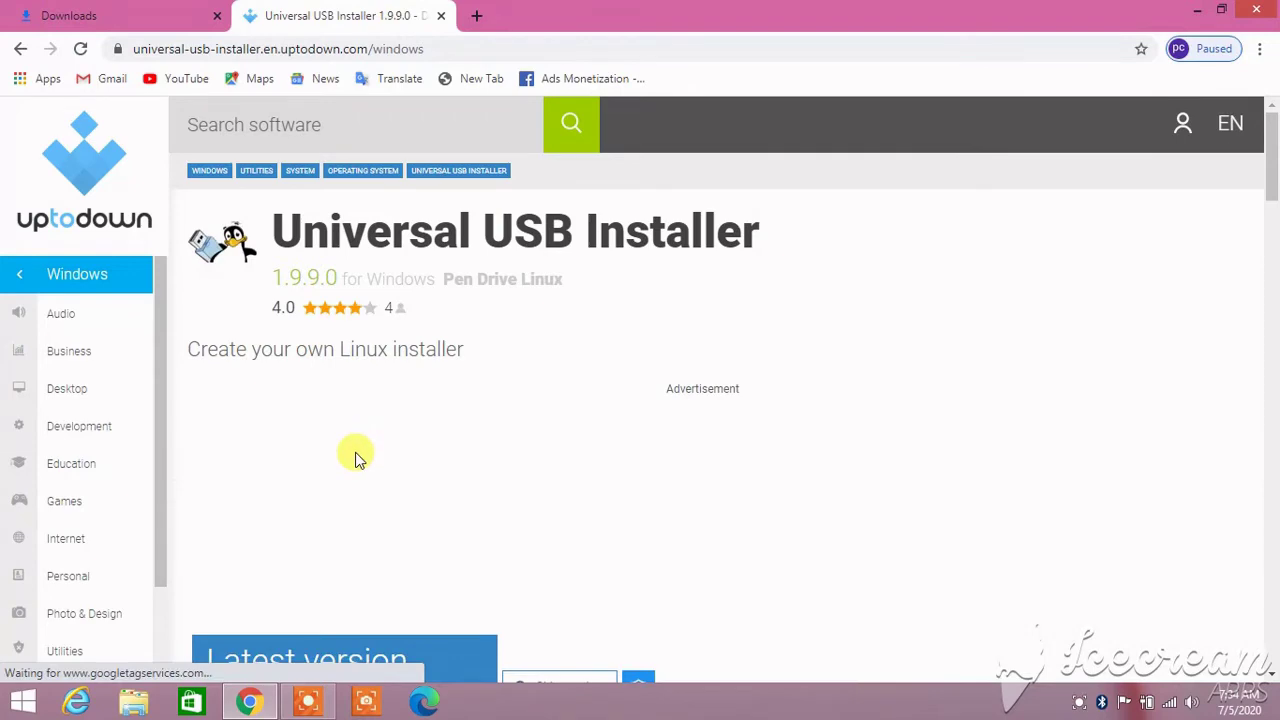
{"action": "scroll", "coordinate": [445, 500], "scroll_direction": "down", "scroll_amount": 3}
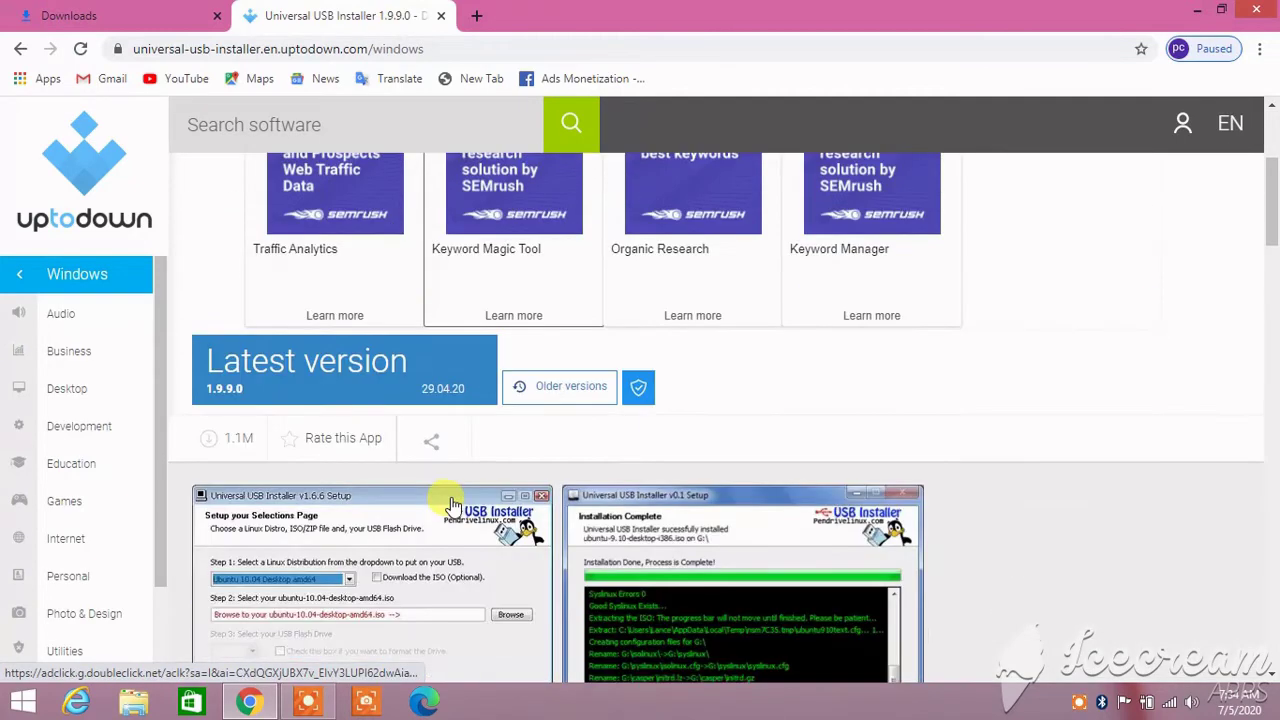
{"action": "scroll", "coordinate": [452, 505], "scroll_direction": "down", "scroll_amount": 1}
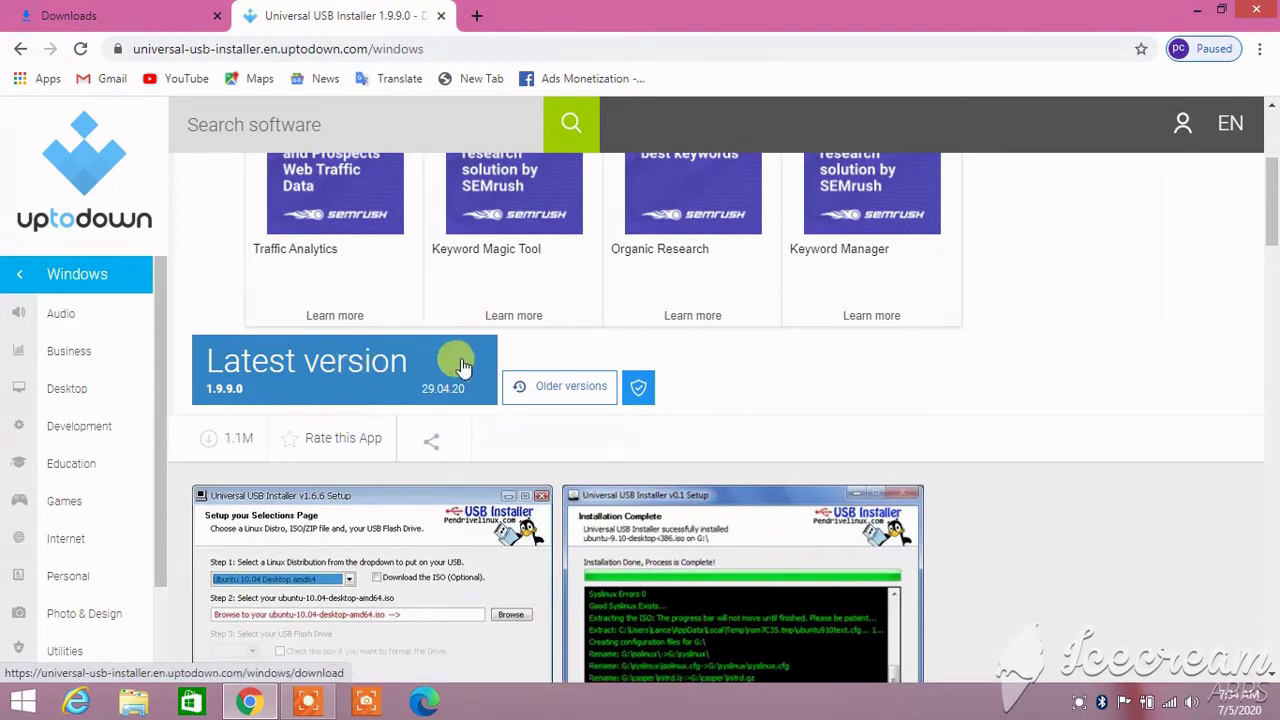
{"action": "left_click", "coordinate": [378, 385]}
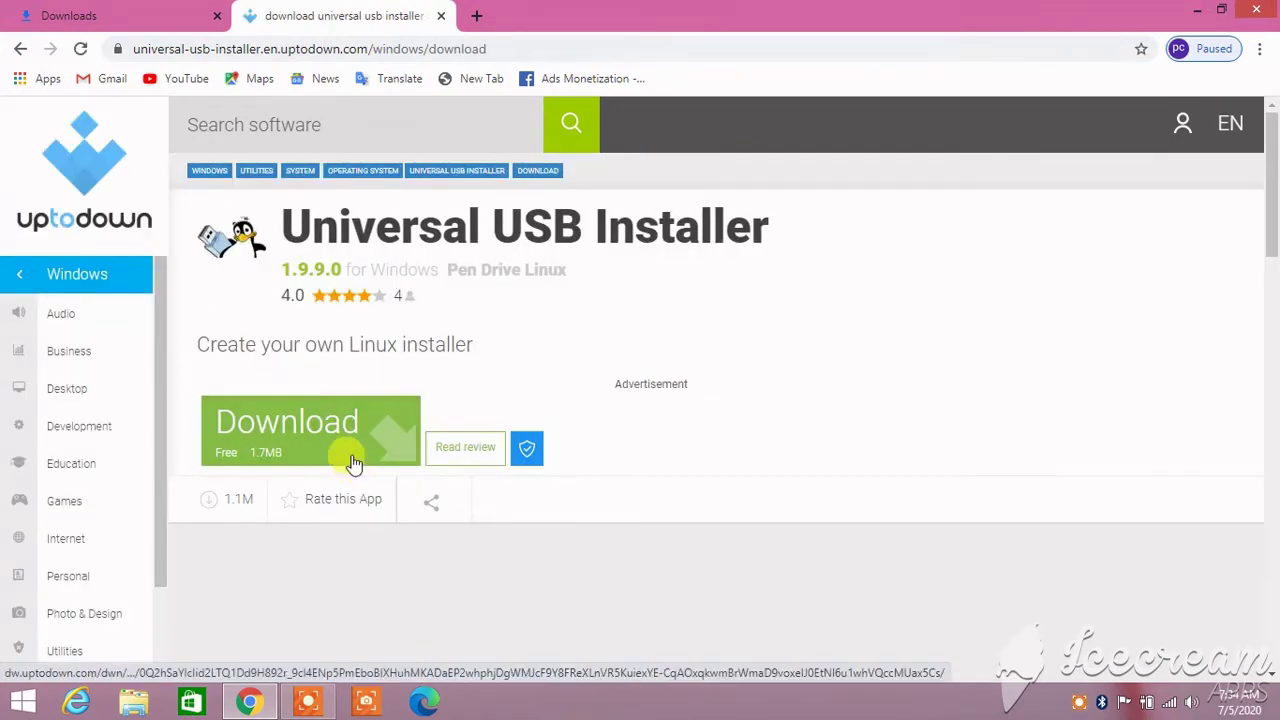
{"action": "scroll", "coordinate": [262, 532], "scroll_direction": "down", "scroll_amount": 1}
{"action": "scroll", "coordinate": [262, 537], "scroll_direction": "down", "scroll_amount": 1}
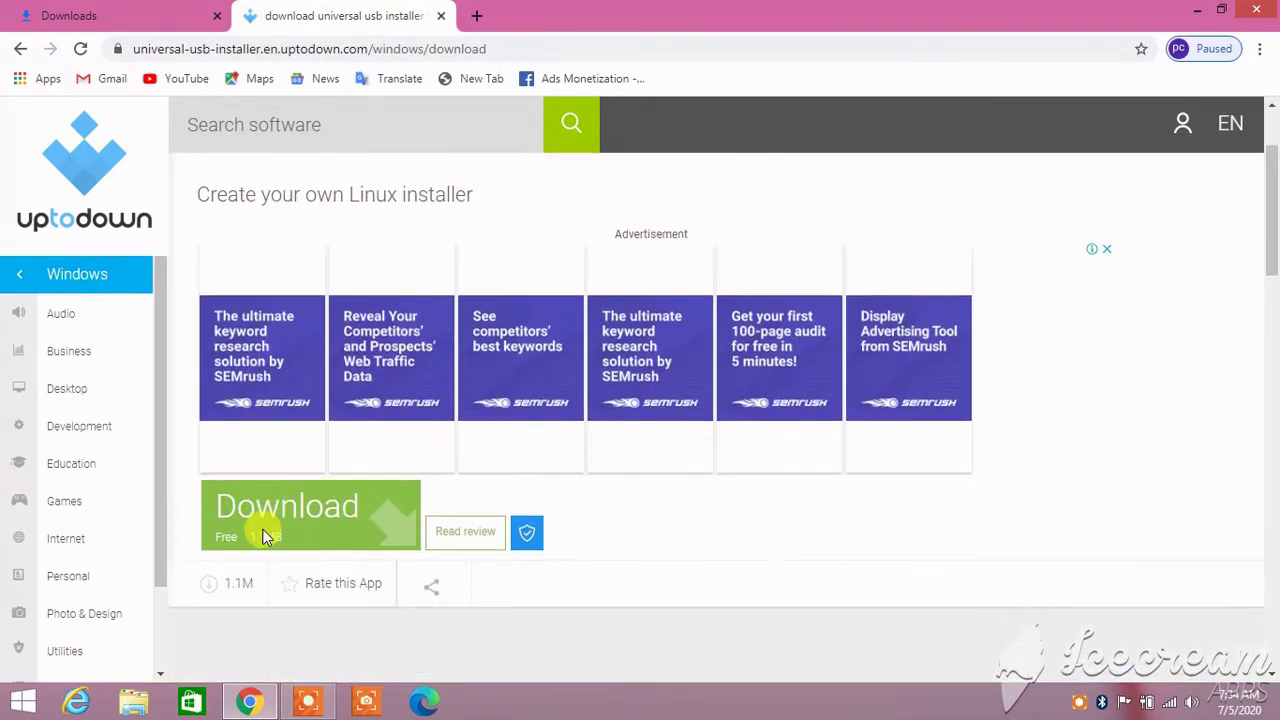
{"action": "left_click", "coordinate": [313, 509]}
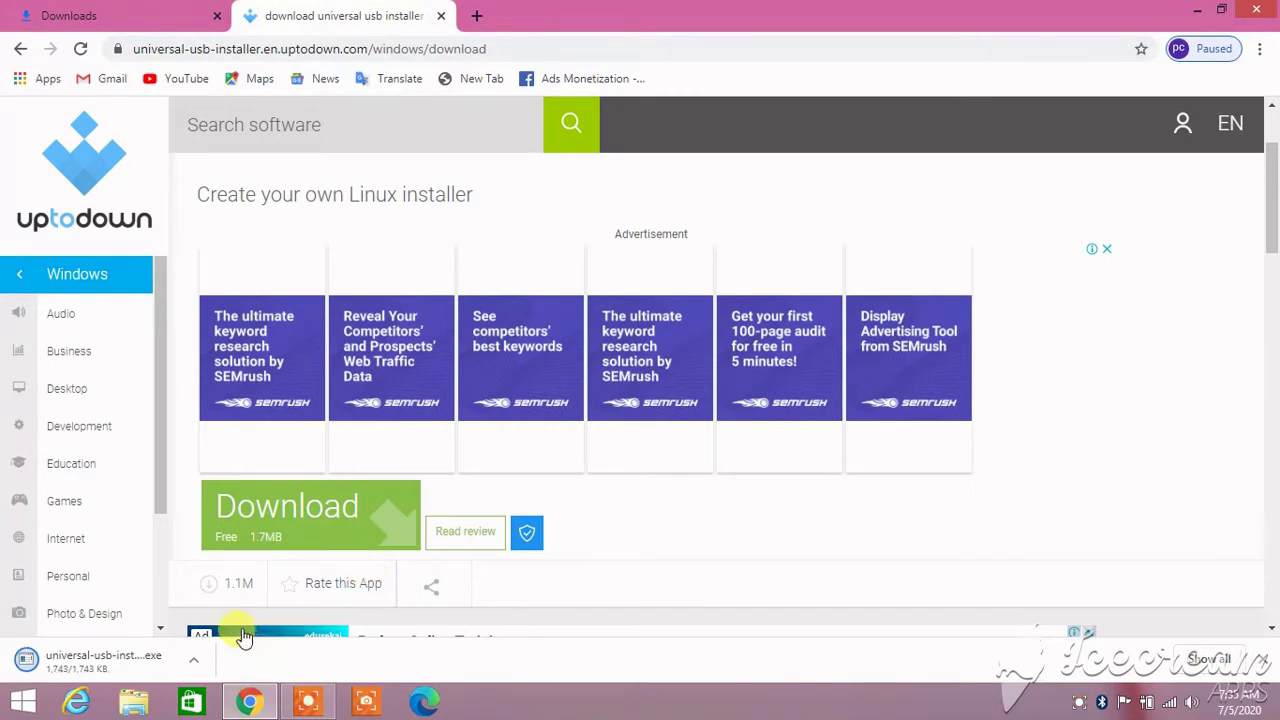
Run the downloaded Universal USB Installer, accept its license agreement, and minimize the browser window behind it.
{"action": "left_click", "coordinate": [192, 663]}
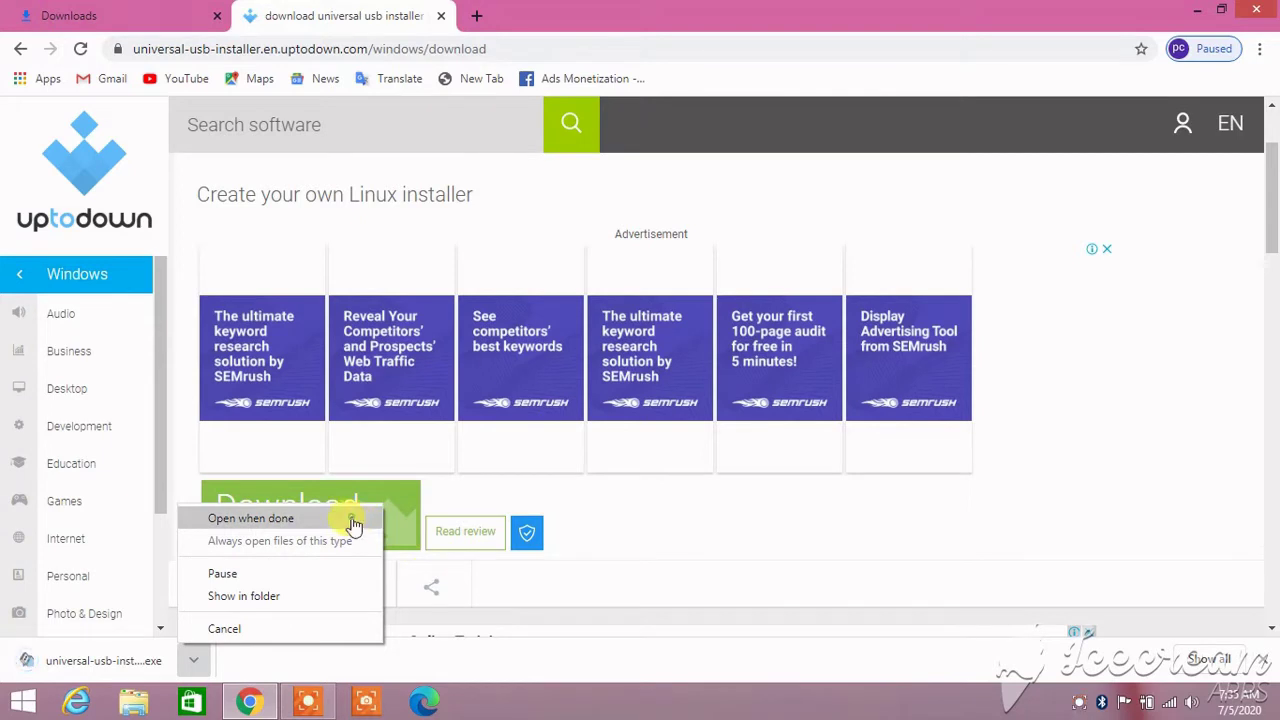
{"action": "left_click", "coordinate": [352, 520]}
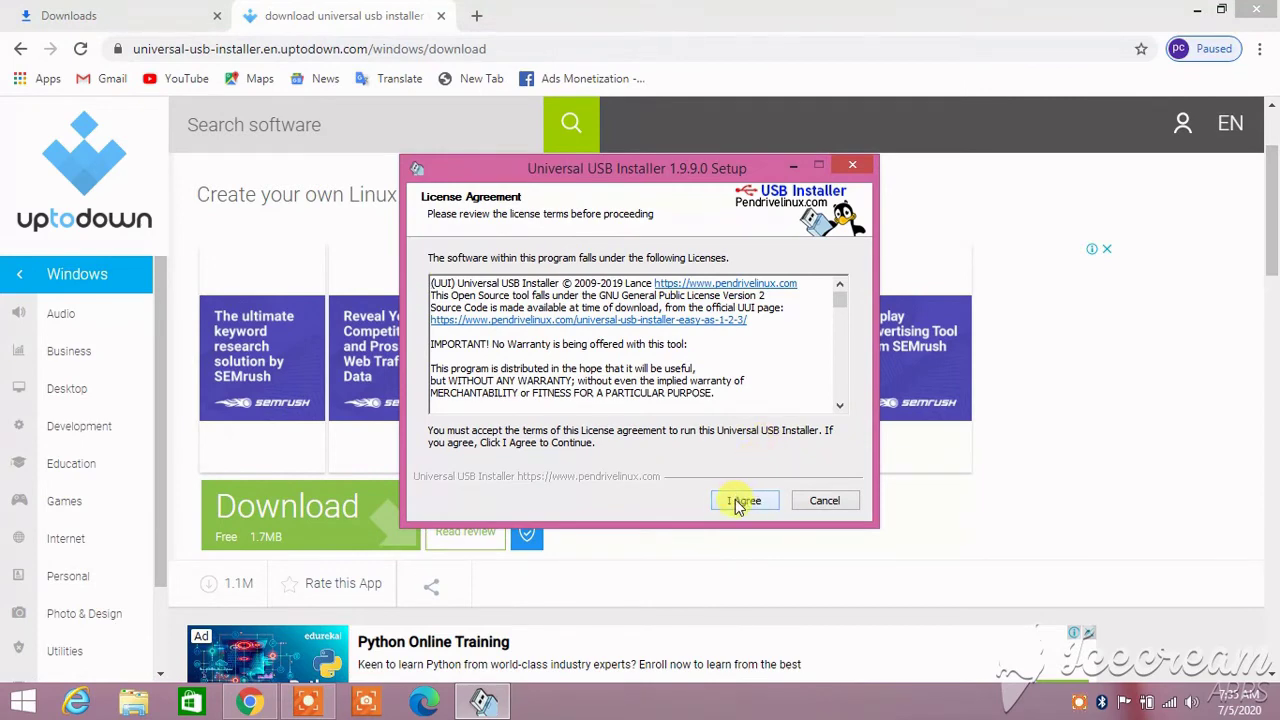
{"action": "left_click", "coordinate": [739, 503]}
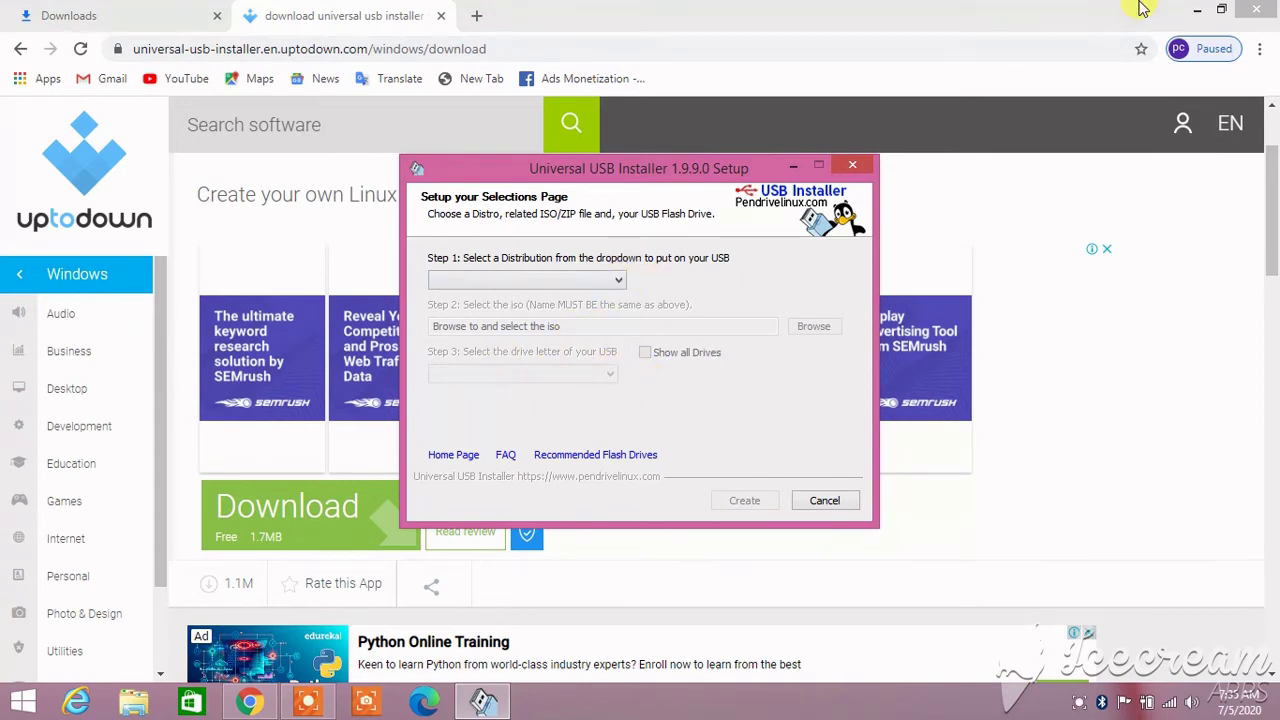
{"action": "left_click", "coordinate": [1197, 12]}
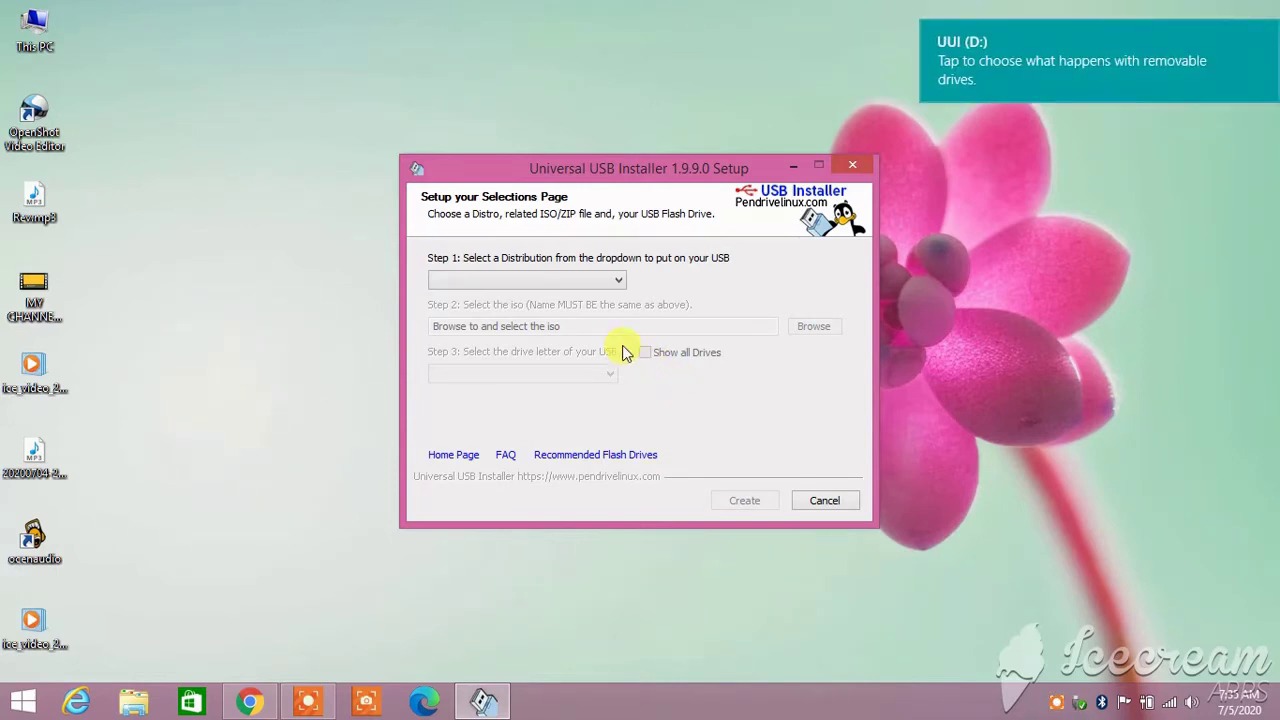
Choose Windows 7 Installer as the distribution to put on the USB drive.
{"action": "left_click", "coordinate": [607, 288]}
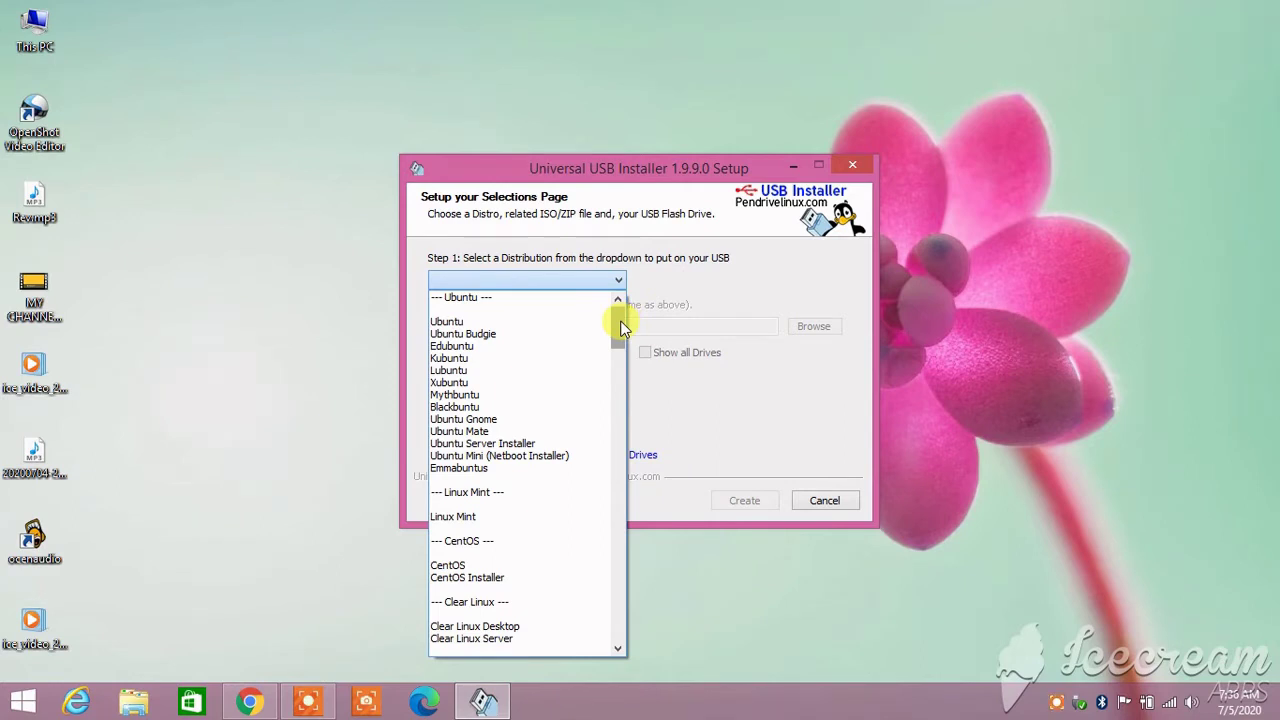
{"action": "scroll", "coordinate": [620, 329], "scroll_direction": "down", "scroll_amount": 4}
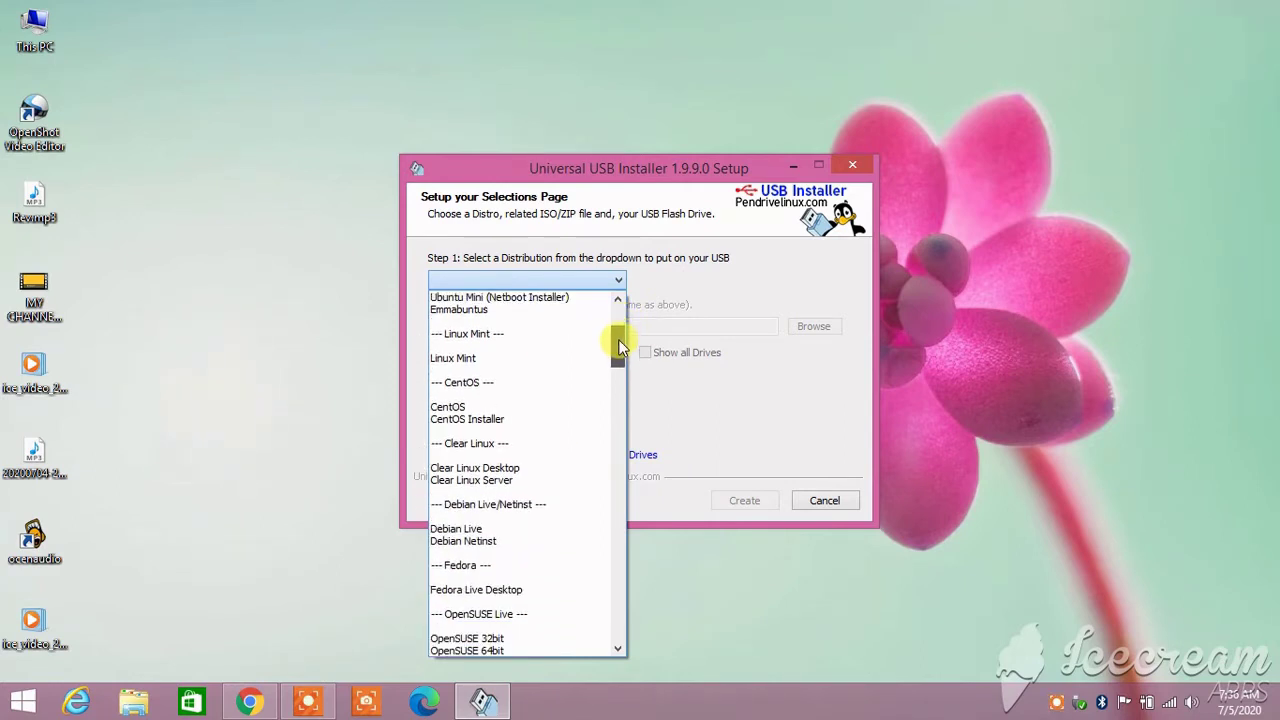
{"action": "left_click_drag", "start_coordinate": [618, 339], "coordinate": [586, 612]}
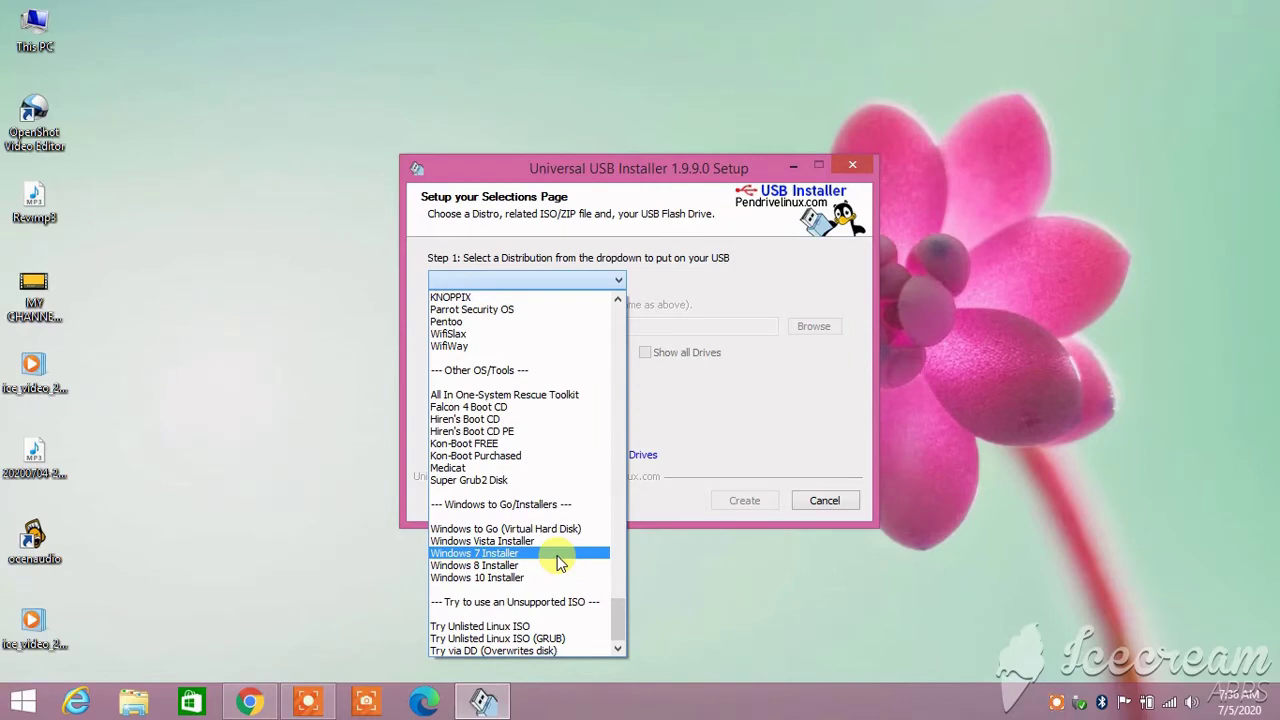
{"action": "left_click", "coordinate": [522, 553]}
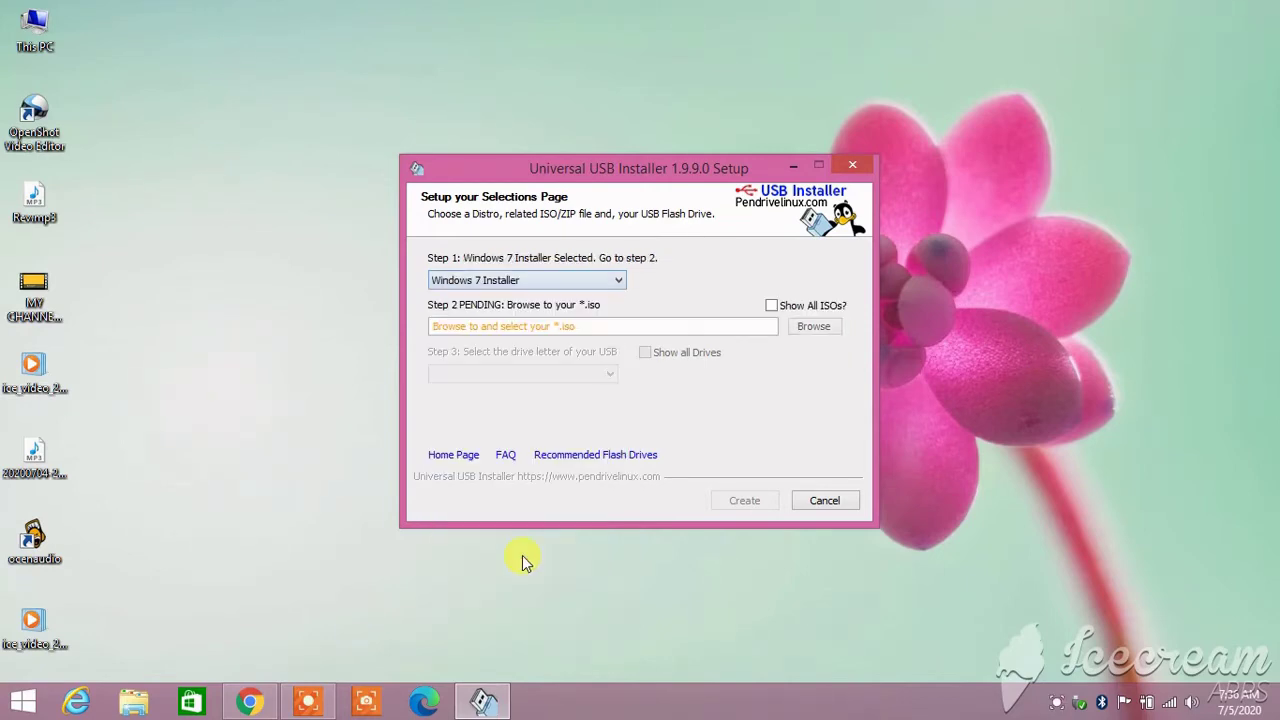
Load Windows 7_64 Bit Ultimate Editon.iso from the Downloads folder as the source ISO.
{"action": "left_click", "coordinate": [806, 330]}
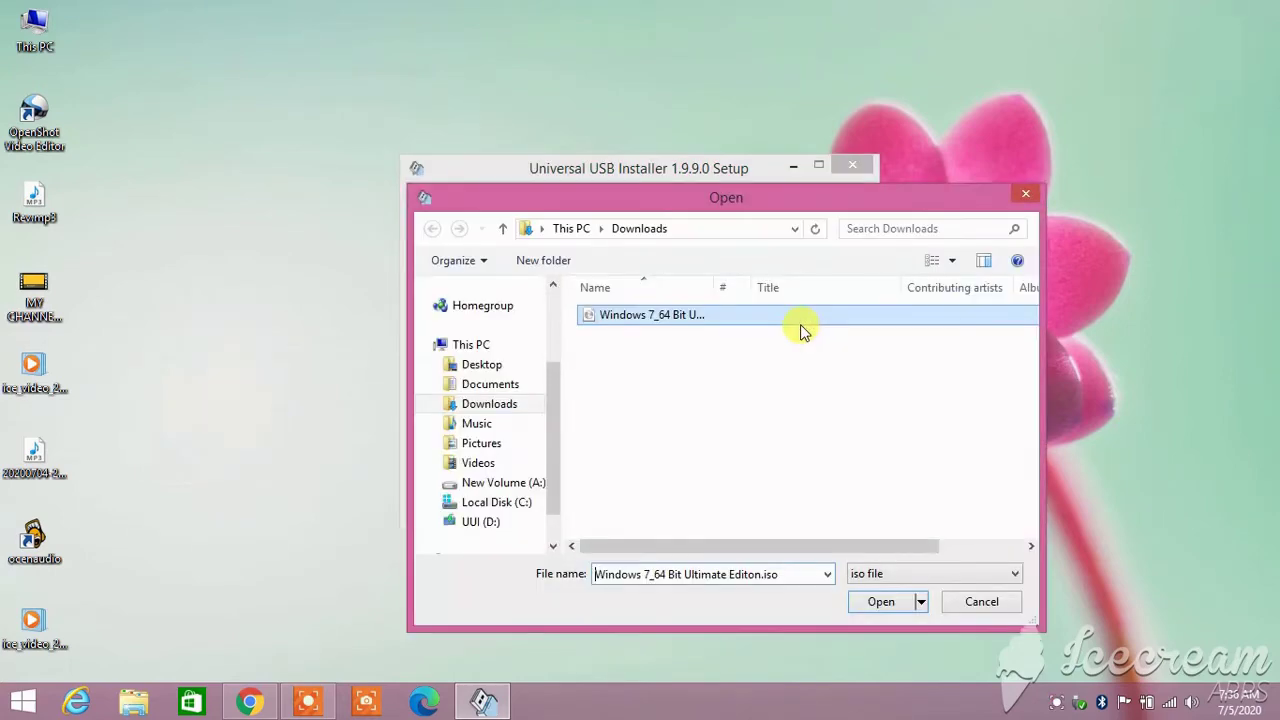
{"action": "left_click_drag", "start_coordinate": [718, 368], "coordinate": [742, 331]}
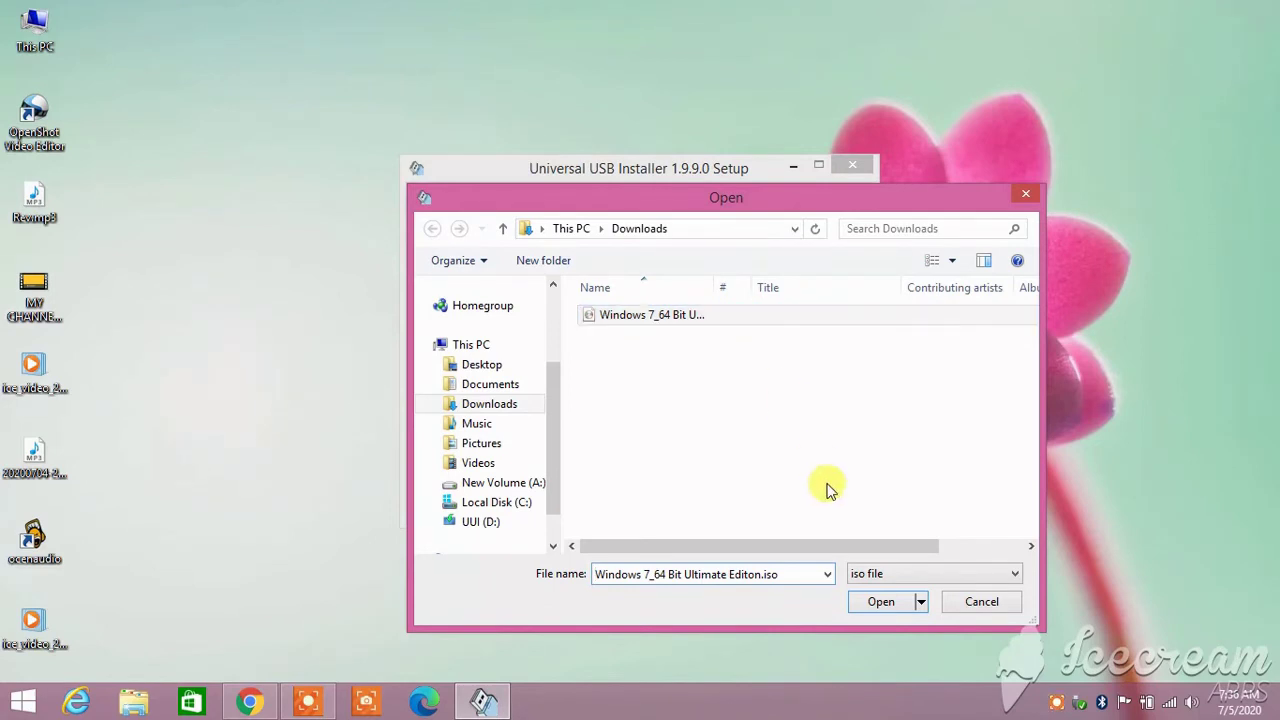
{"action": "left_click", "coordinate": [878, 603]}
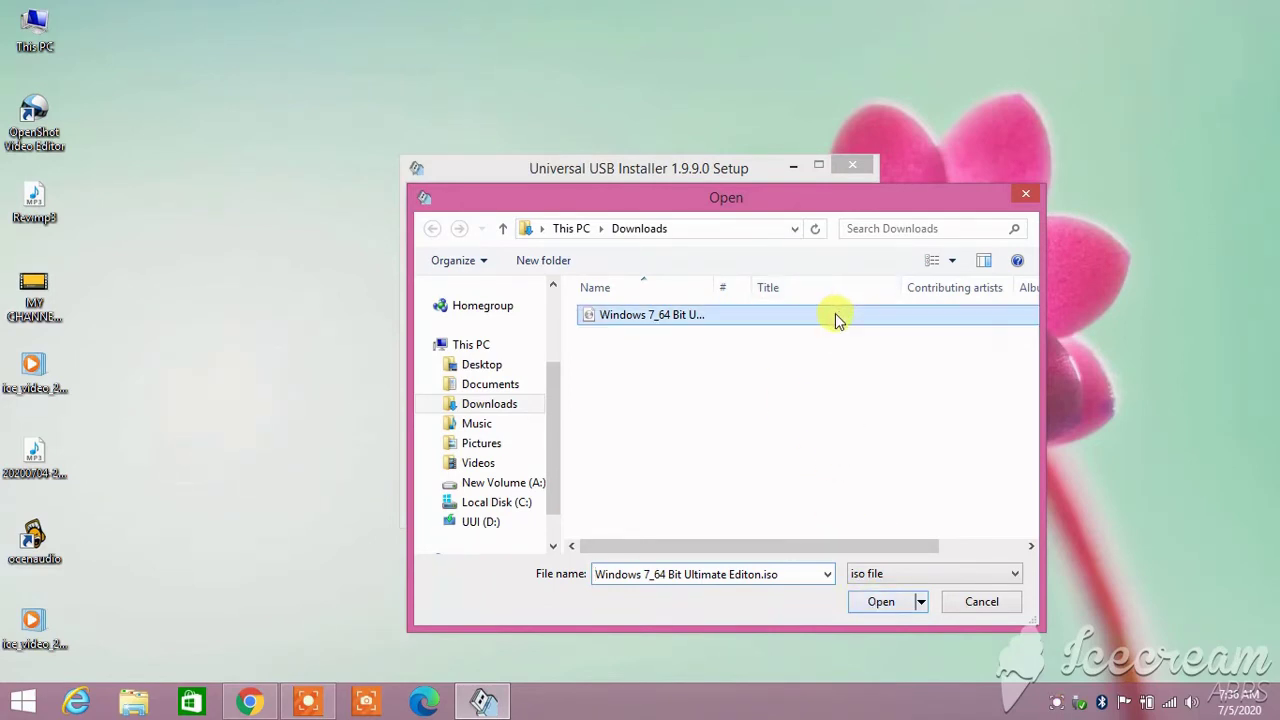
{"action": "left_click", "coordinate": [878, 603]}
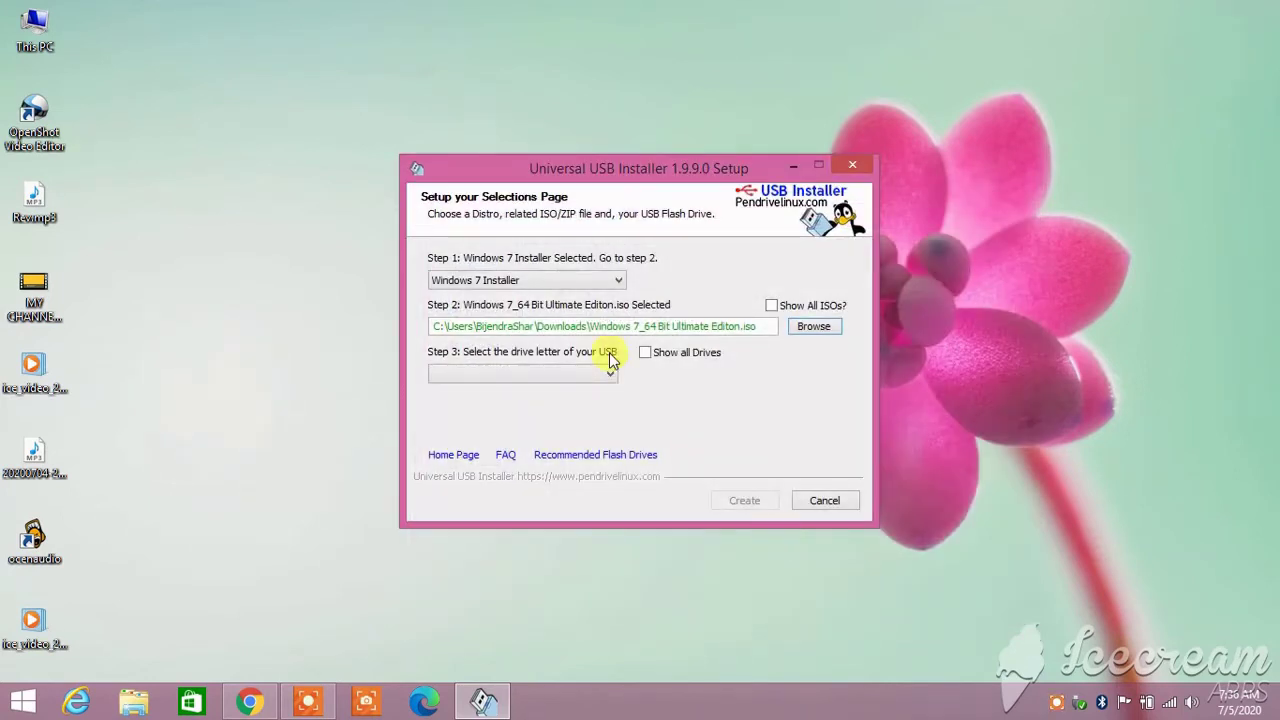
Show all drives and select D:\ (Disk 1) UUI 14GB FAT32 as the target USB drive.
{"action": "left_click", "coordinate": [592, 385]}
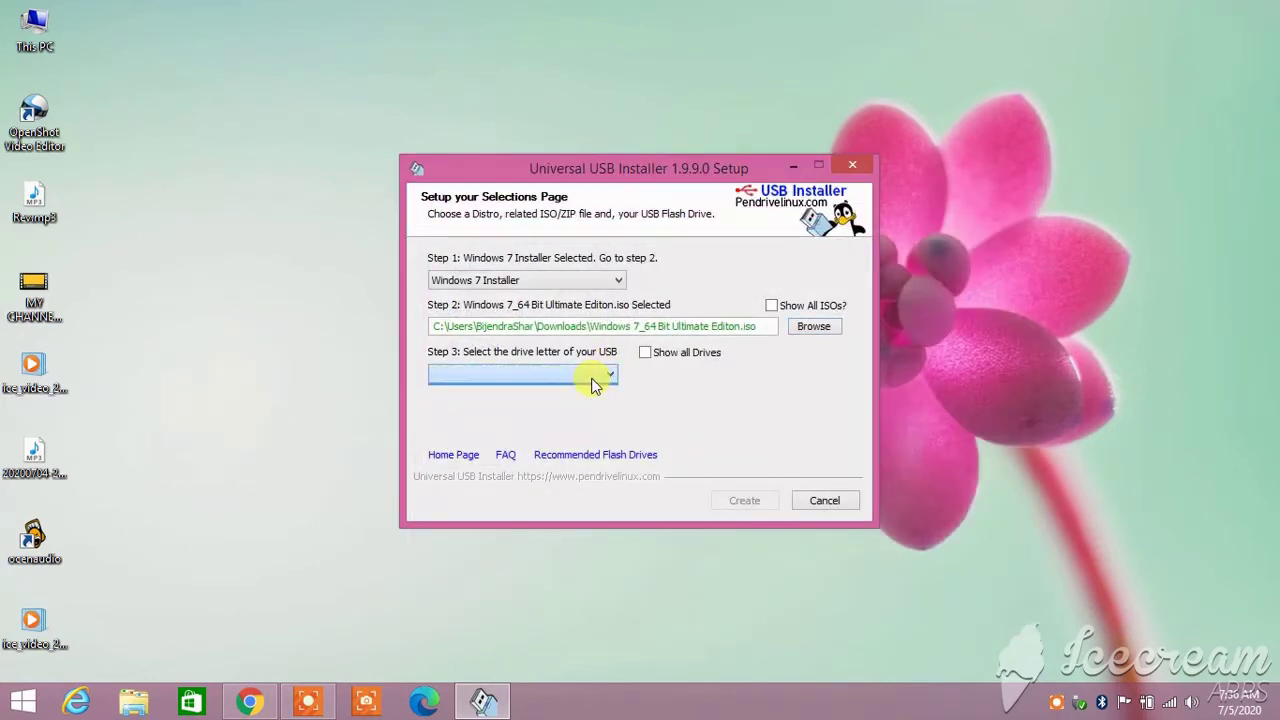
{"action": "left_click", "coordinate": [600, 370]}
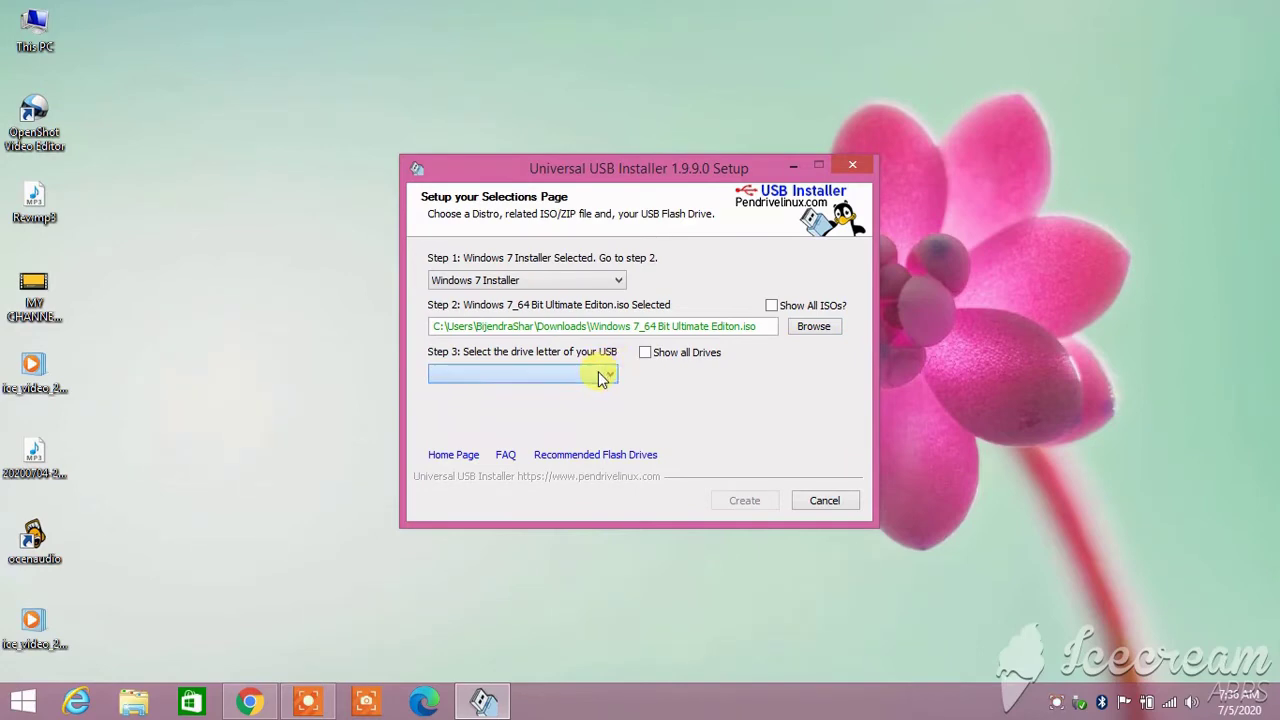
{"action": "left_click", "coordinate": [645, 353]}
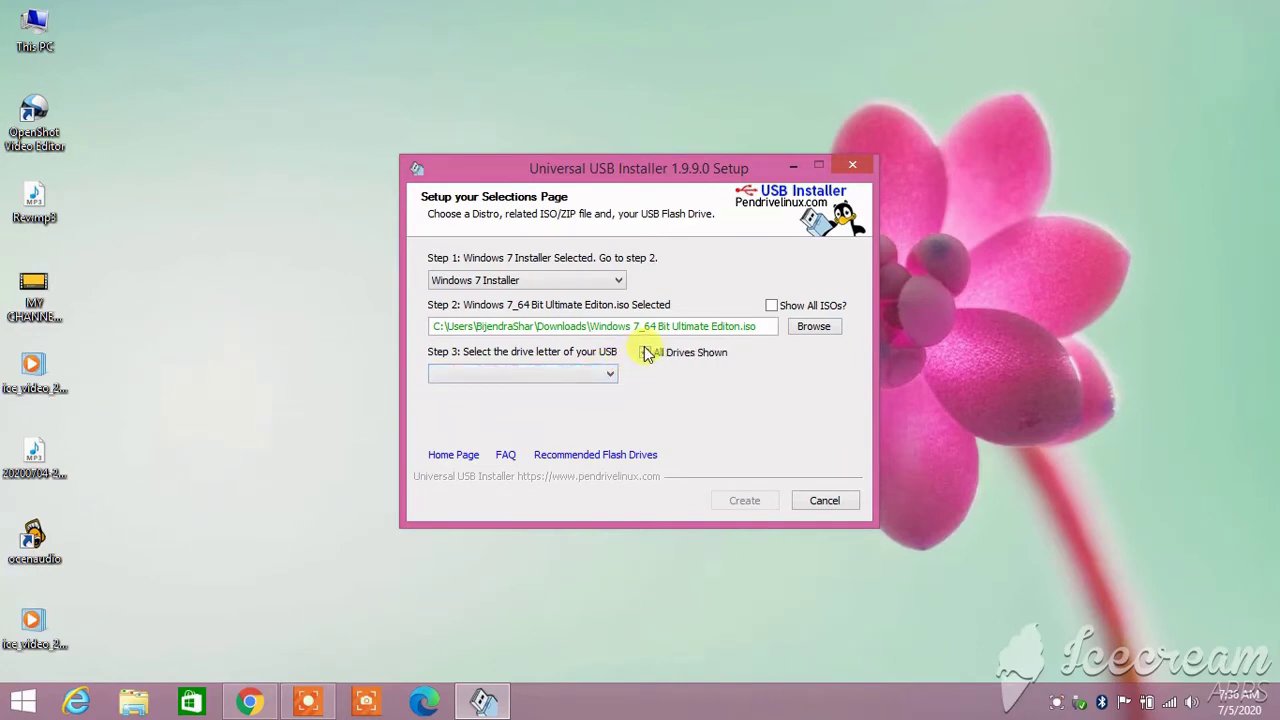
{"action": "left_click", "coordinate": [595, 375]}
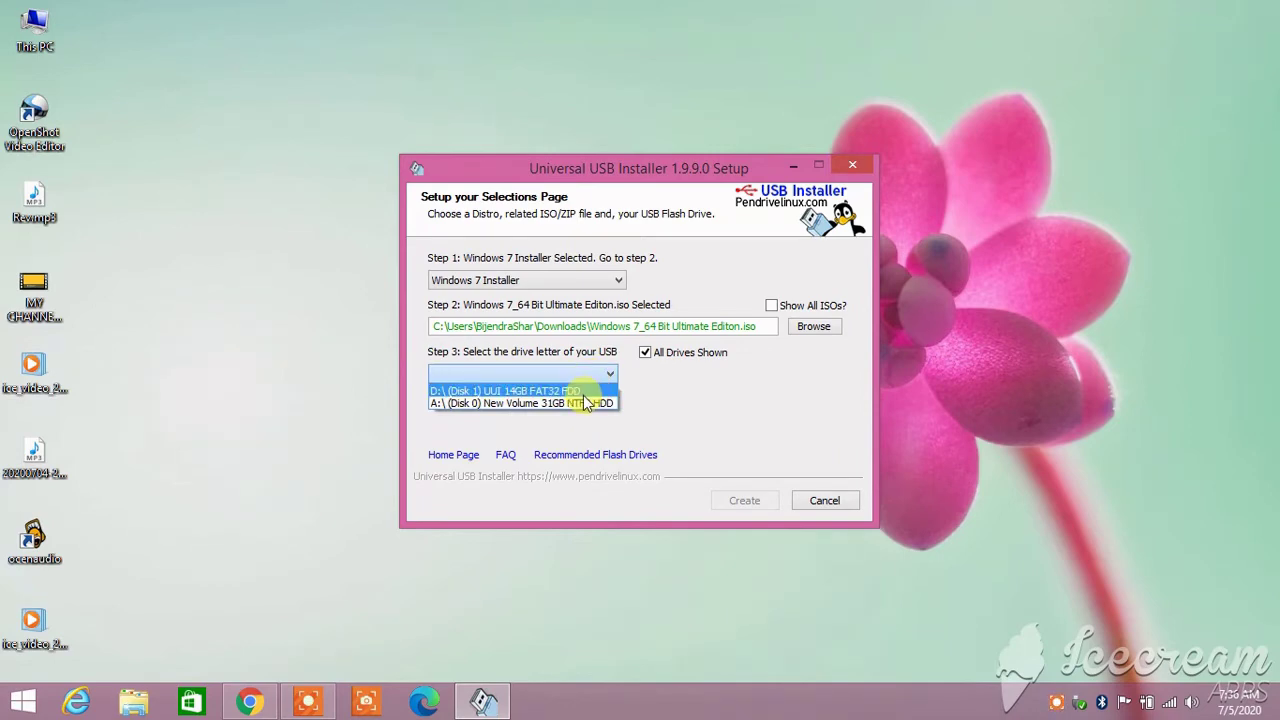
{"action": "left_click", "coordinate": [565, 392]}
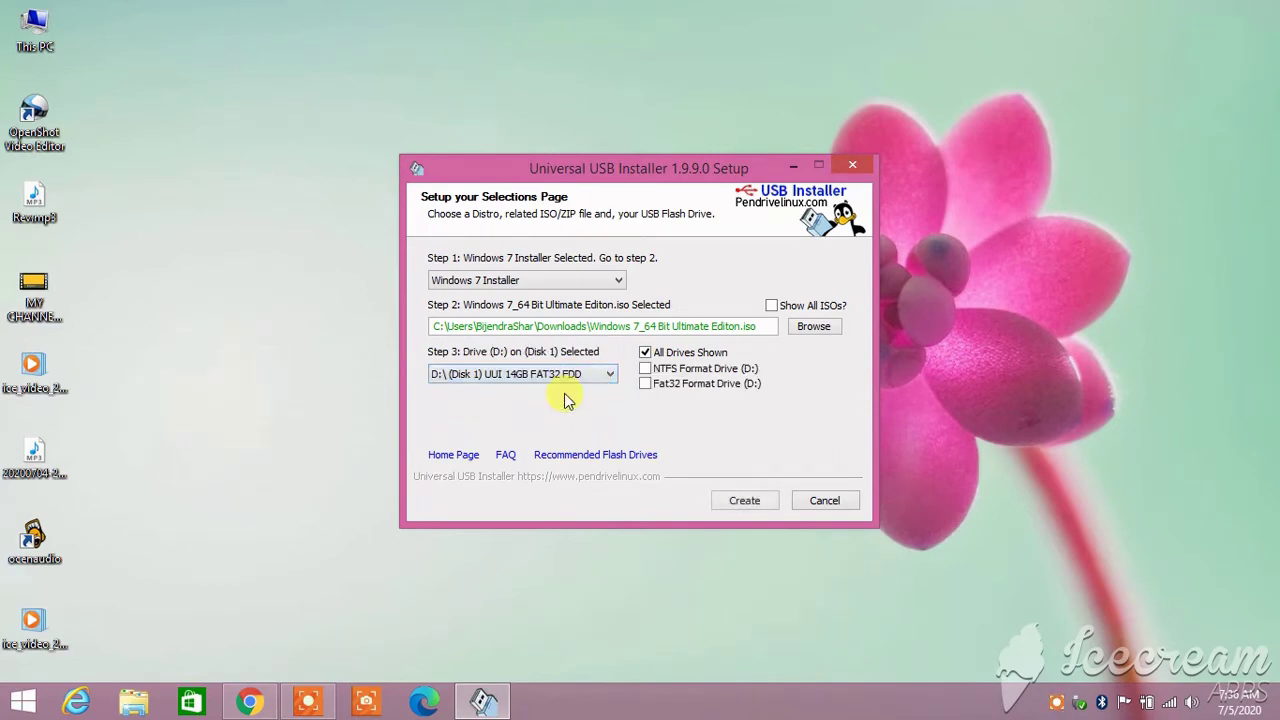
Start creating the bootable USB on drive D: and confirm overwriting its MBR and label.
{"action": "left_click", "coordinate": [746, 500]}
{"action": "left_click", "coordinate": [741, 502]}
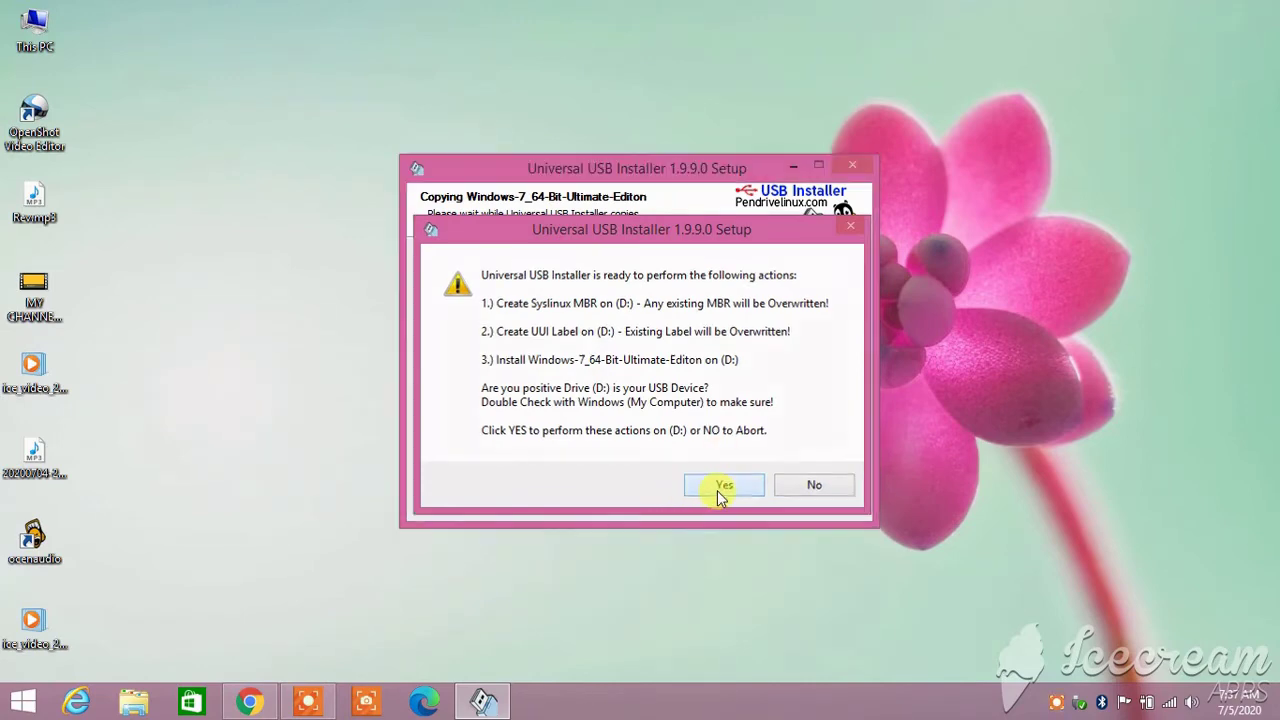
{"action": "left_click", "coordinate": [722, 486]}
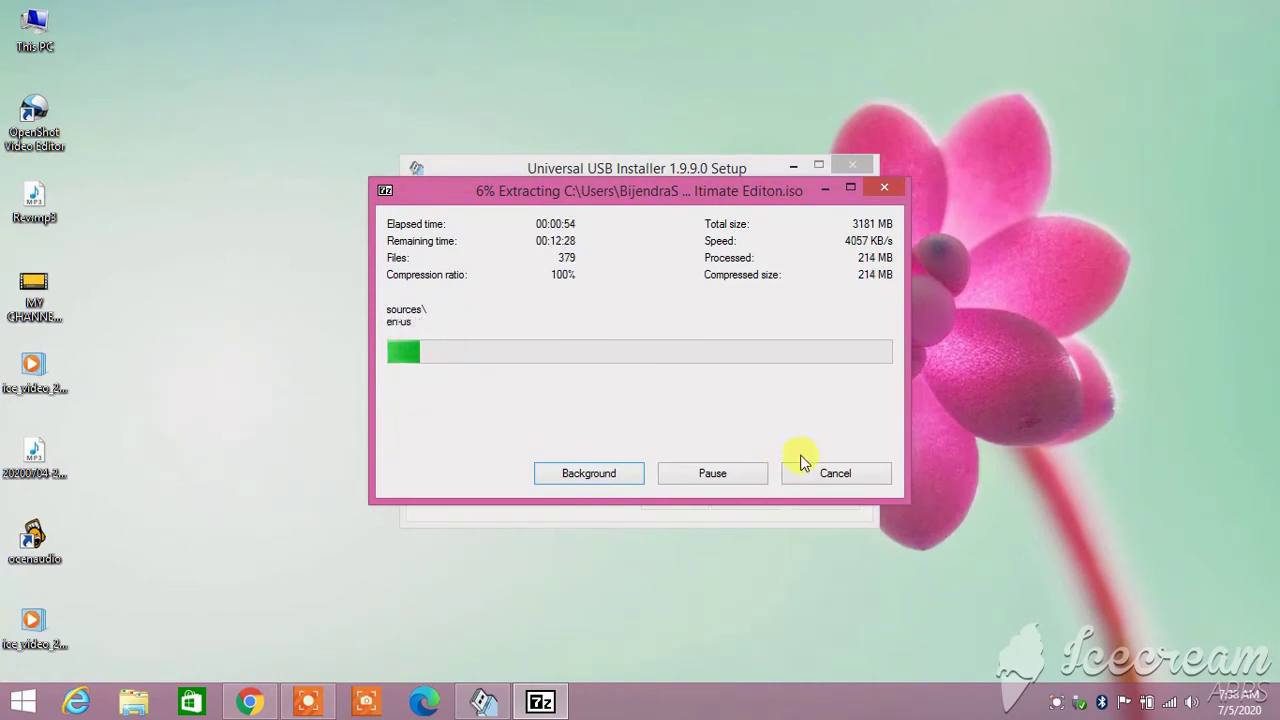
{"action": "left_click", "coordinate": [1055, 704]}
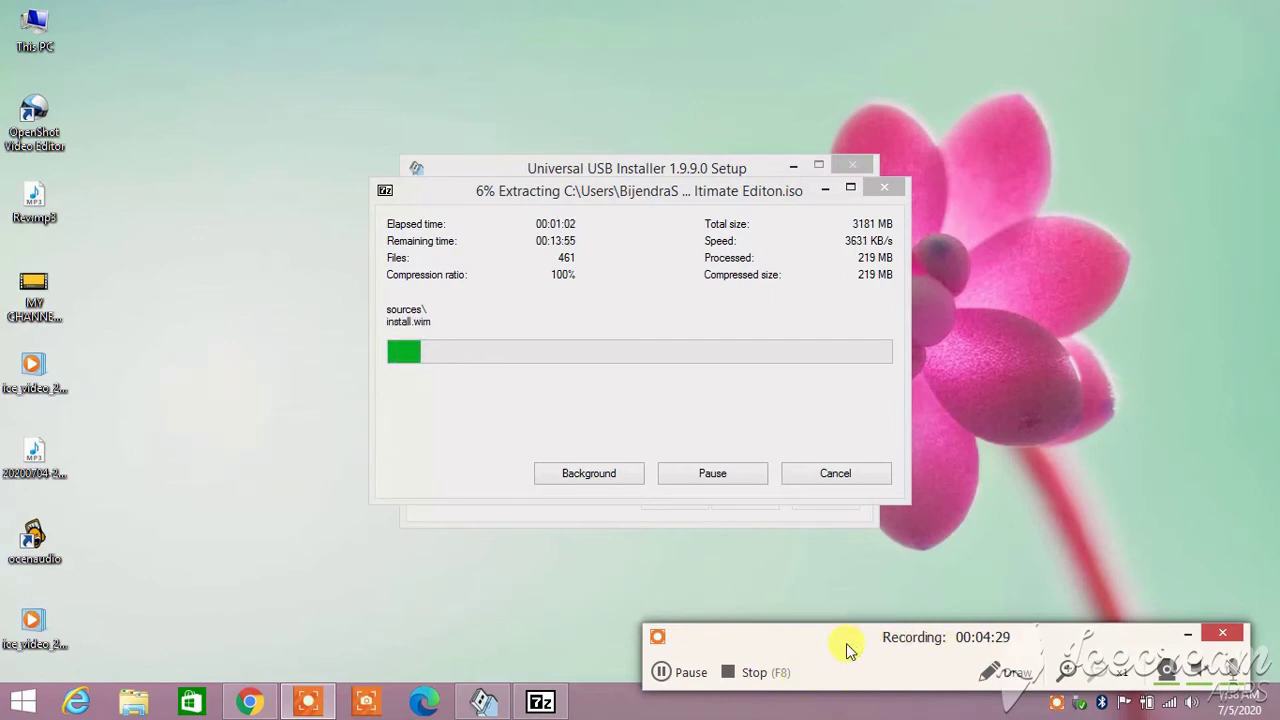
{"action": "left_click", "coordinate": [1182, 630]}
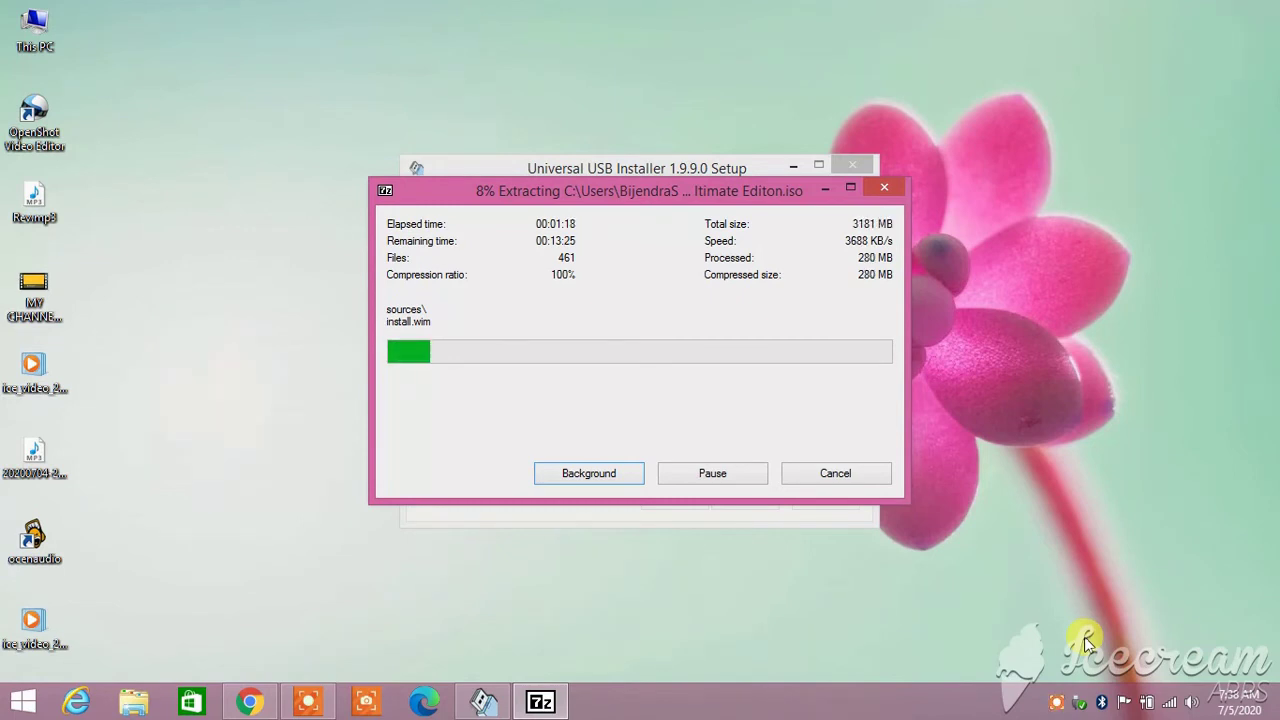
{"action": "left_click", "coordinate": [1057, 702]}
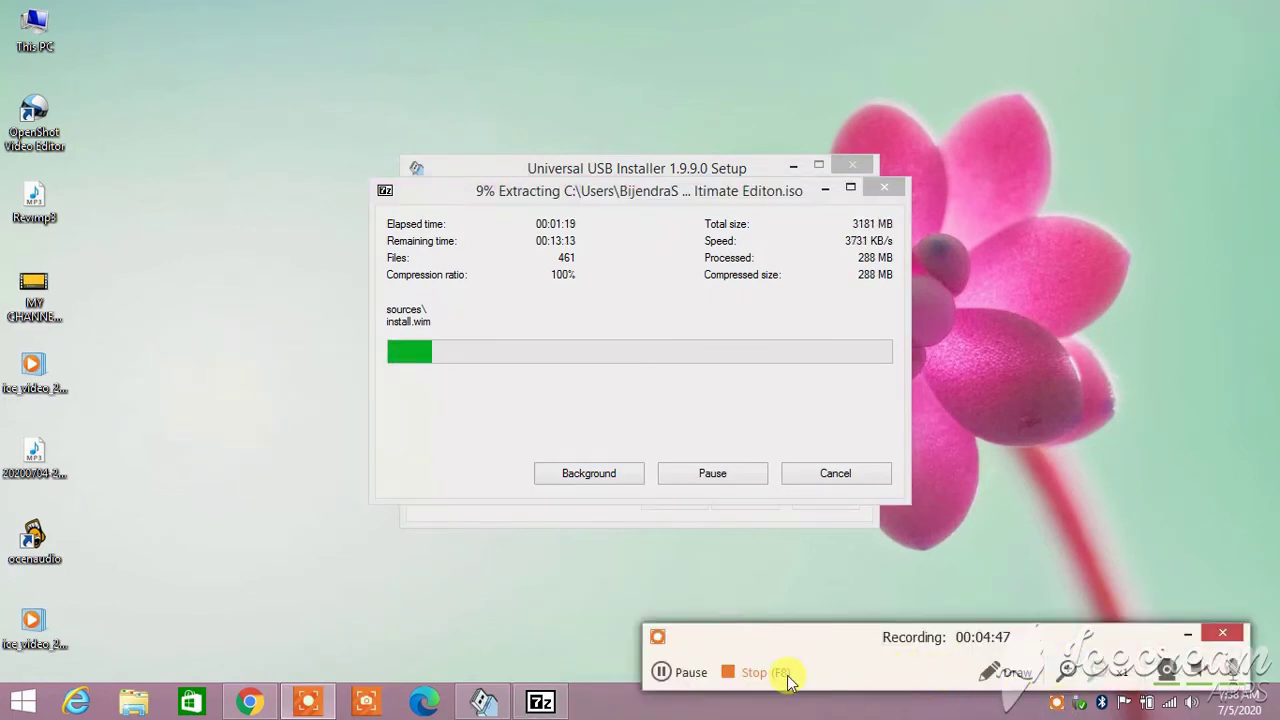
{"action": "left_click", "coordinate": [684, 668]}
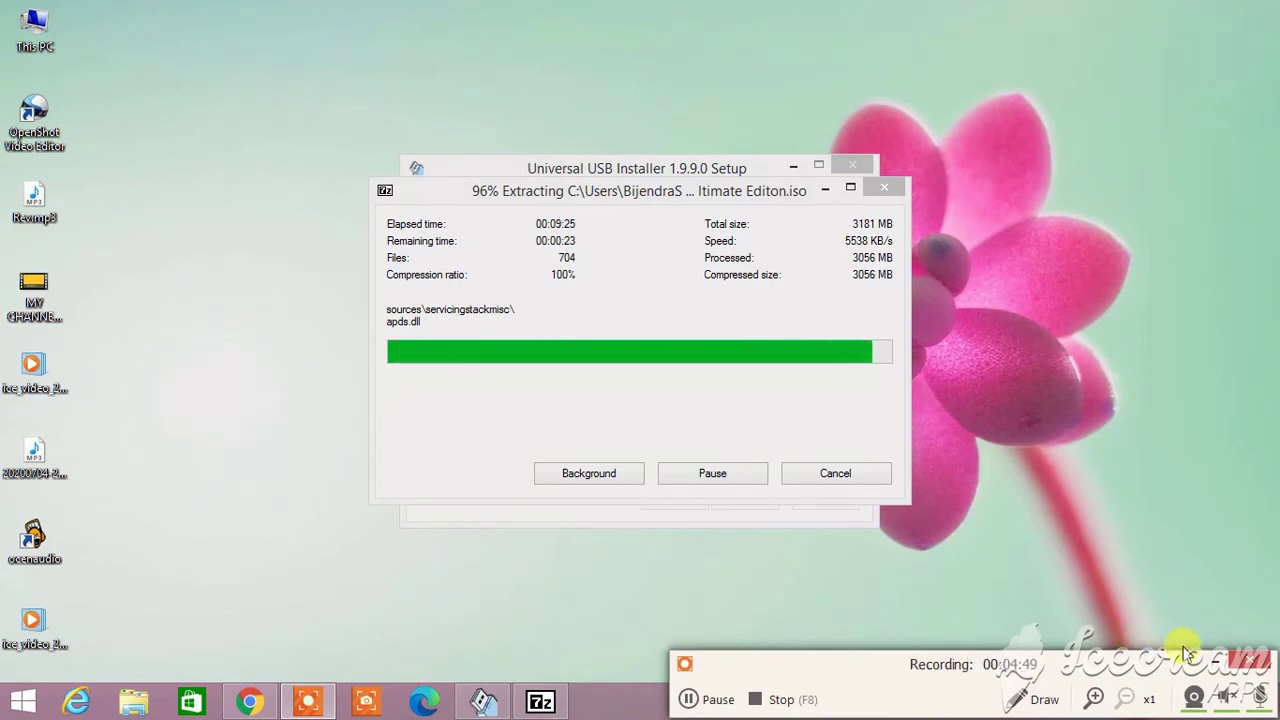
{"action": "left_click", "coordinate": [1218, 664]}
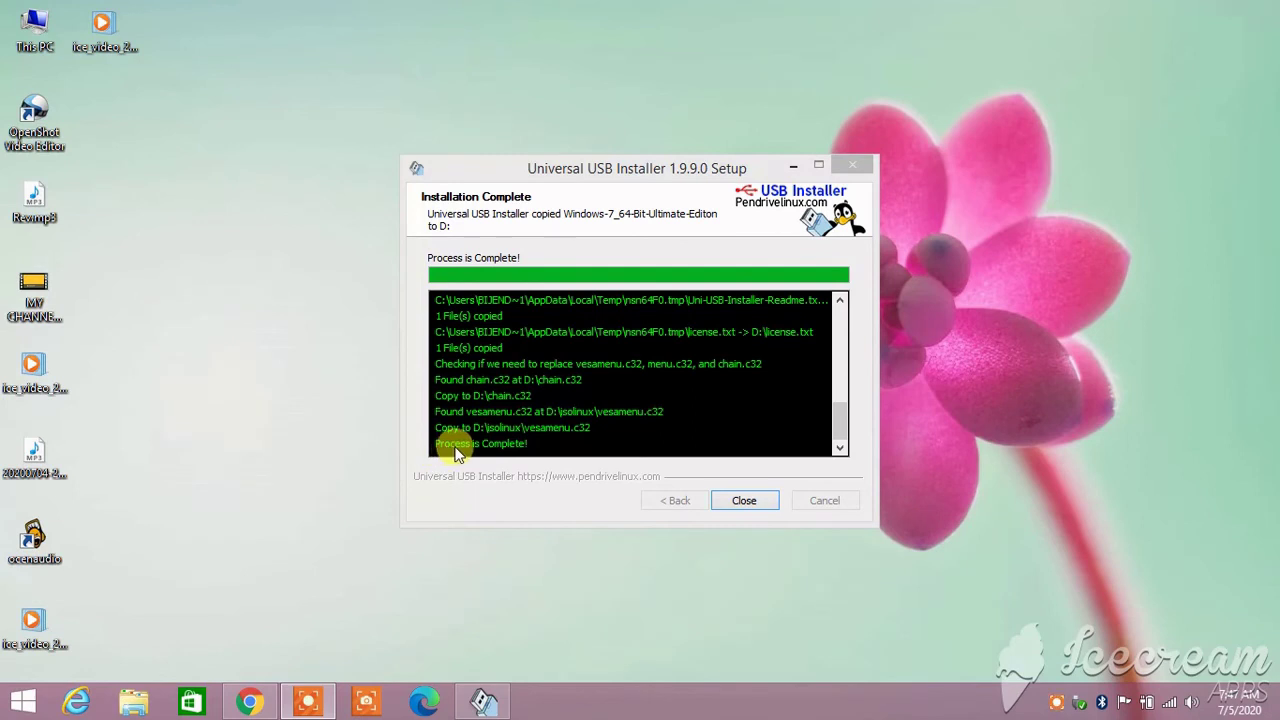
Close the finished installer and check the files on the UUI (D:) drive through This PC, closing the window when done.
{"action": "left_click", "coordinate": [743, 501]}
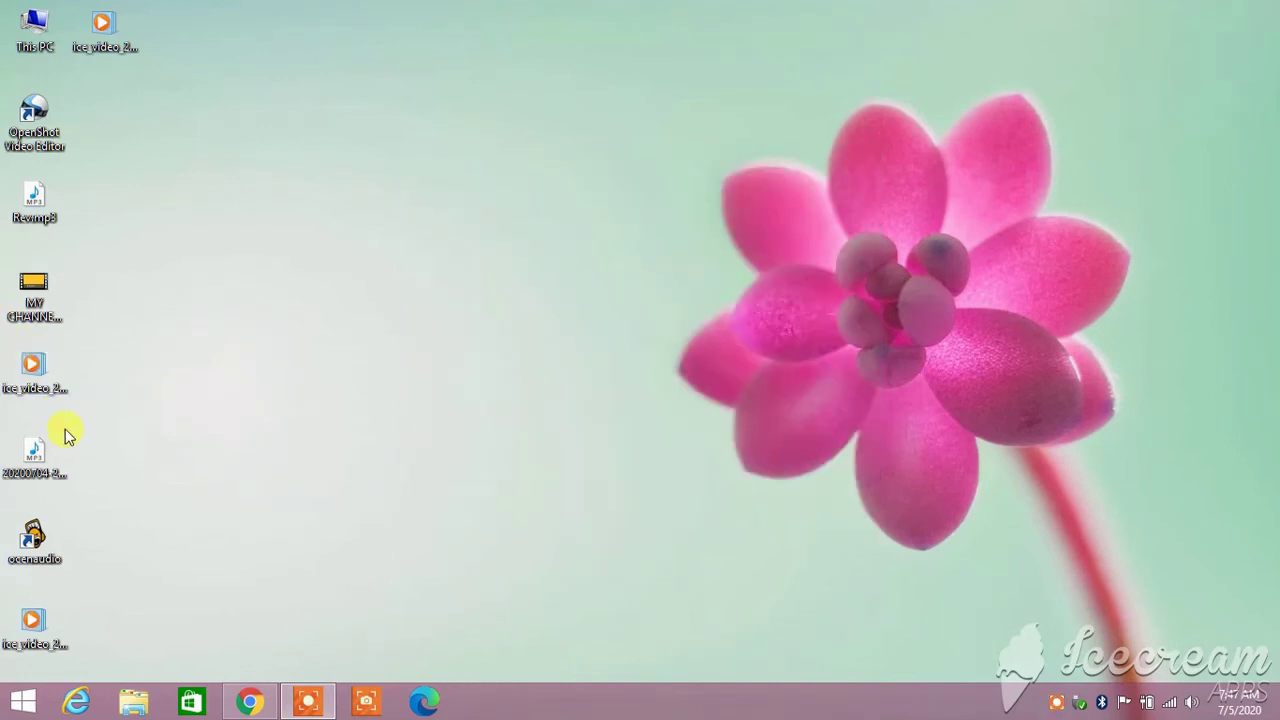
{"action": "double_click", "coordinate": [28, 28]}
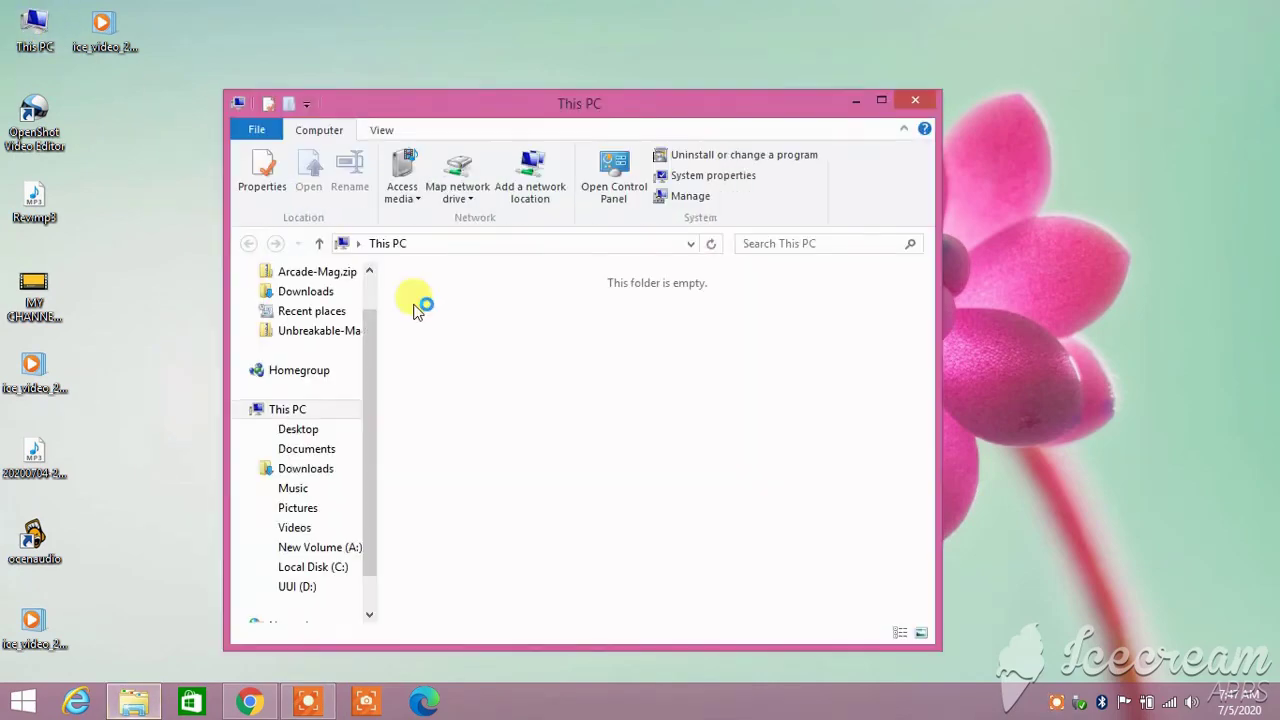
{"action": "left_click", "coordinate": [882, 102]}
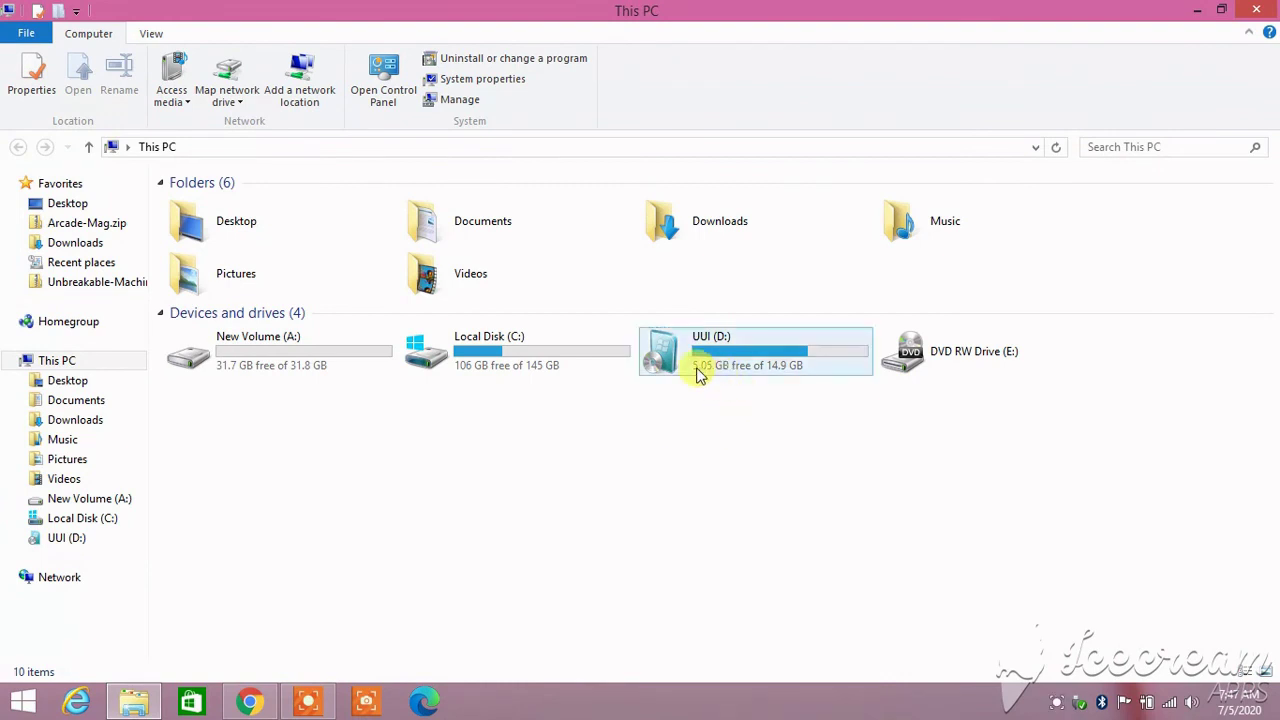
{"action": "mouse_move", "coordinate": [686, 368]}
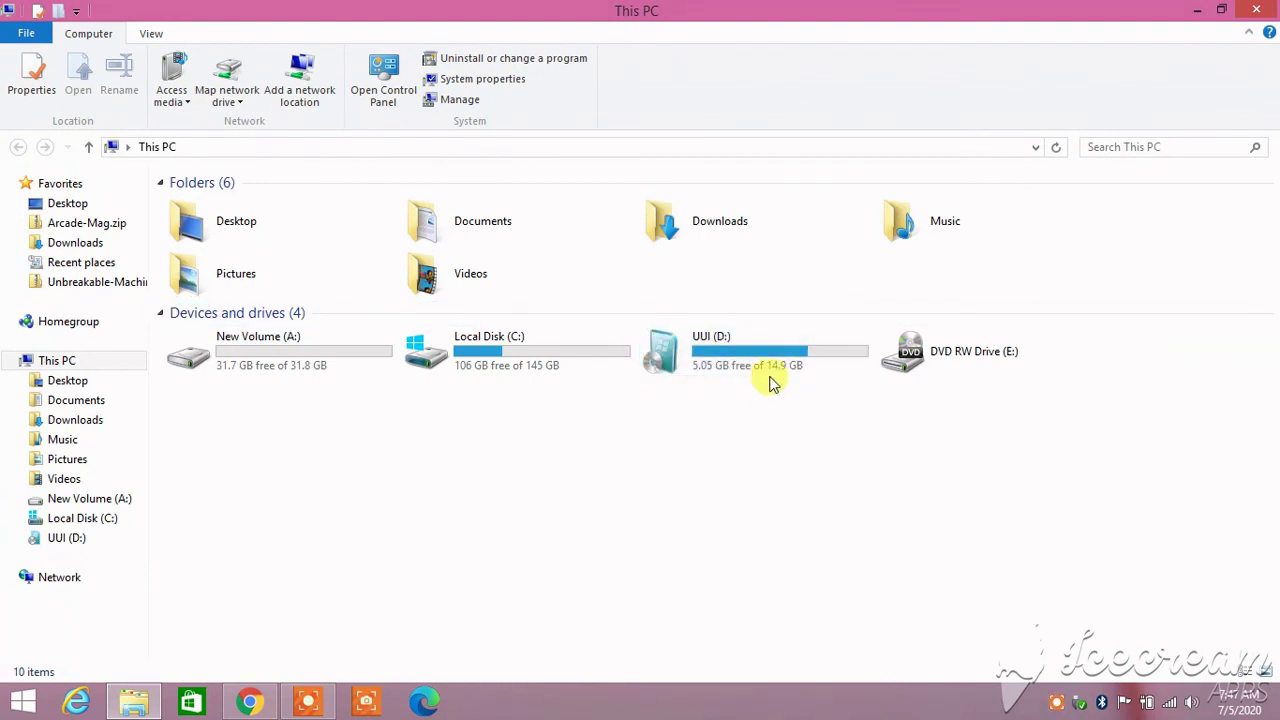
{"action": "double_click", "coordinate": [768, 366]}
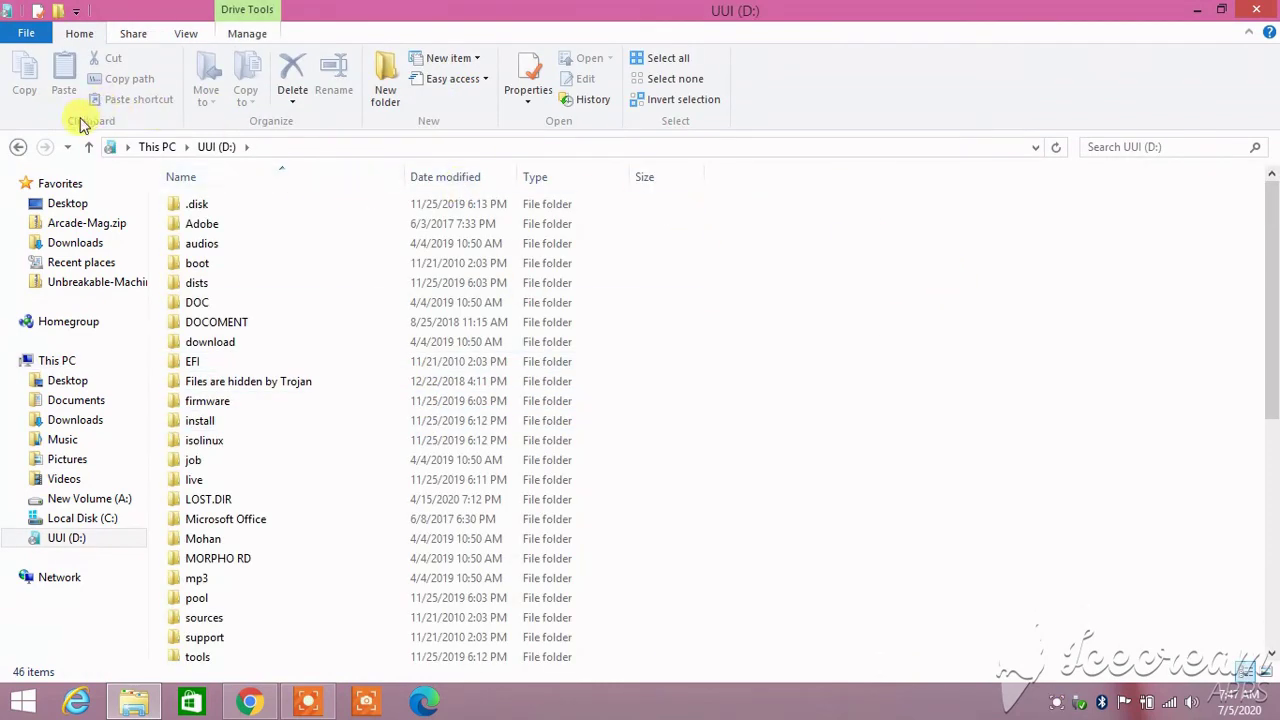
{"action": "left_click", "coordinate": [18, 148]}
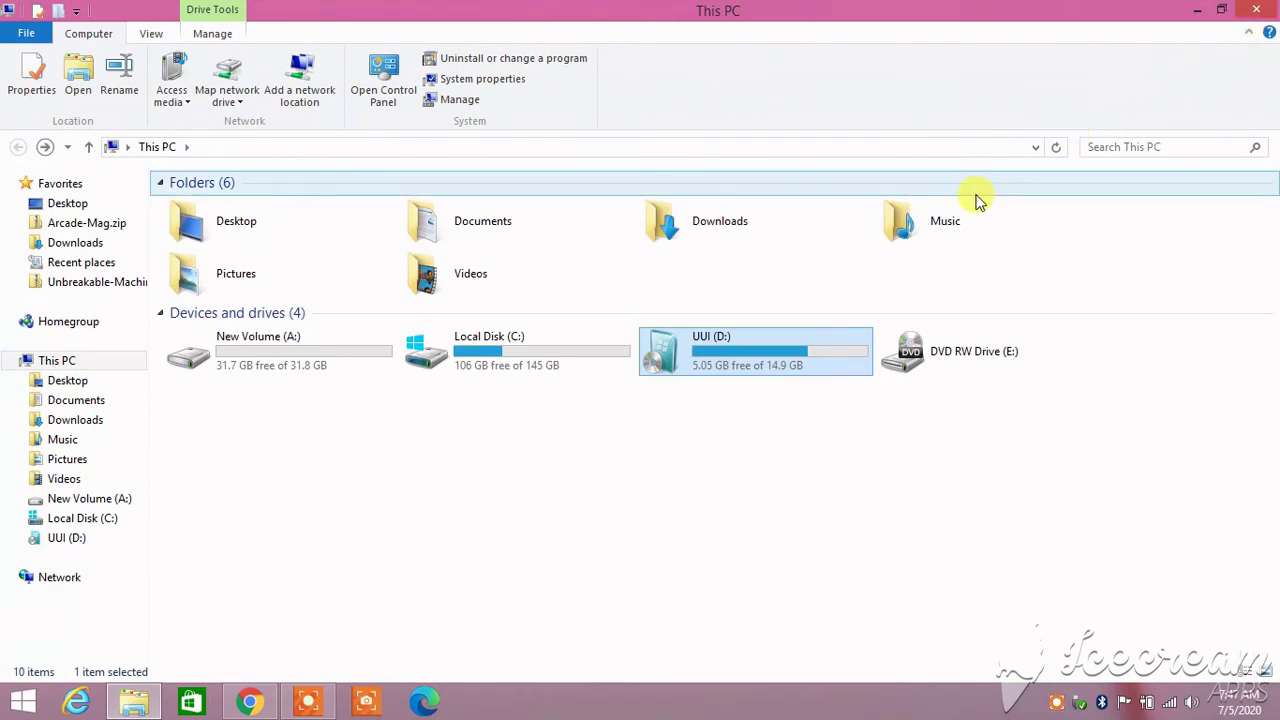
{"action": "left_click", "coordinate": [1257, 10]}
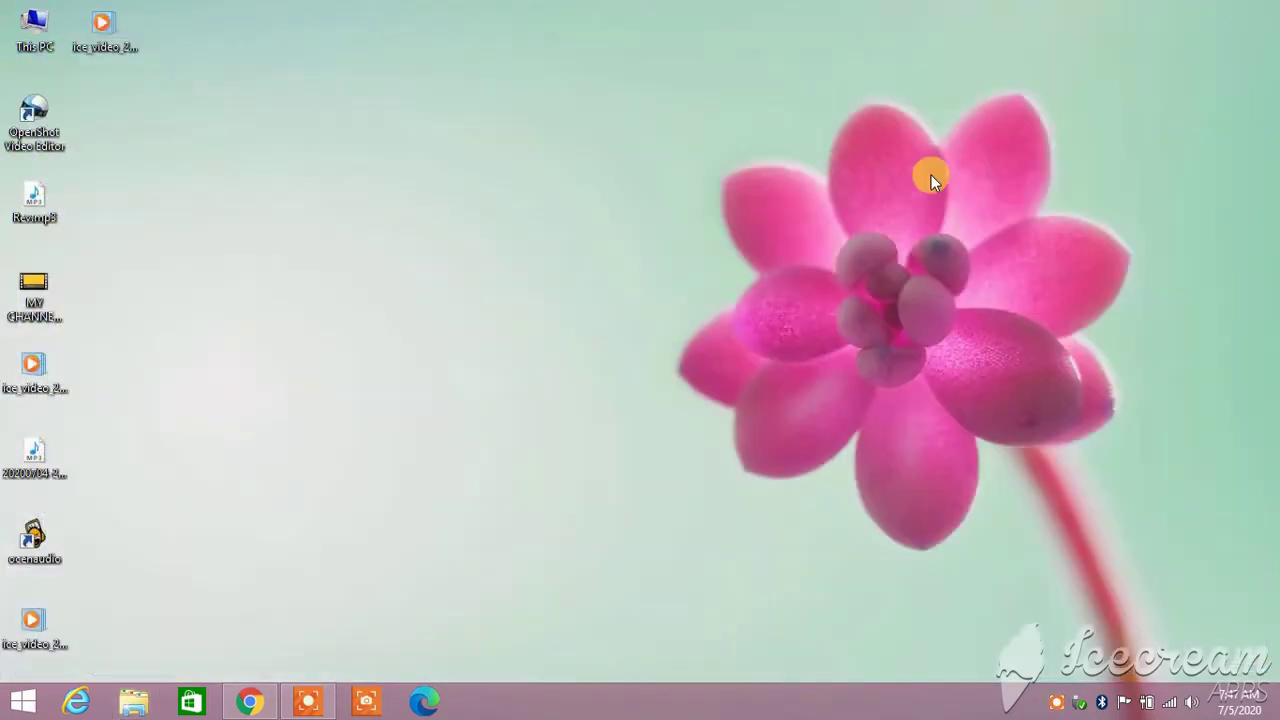
{"action": "right_click", "coordinate": [847, 208]}
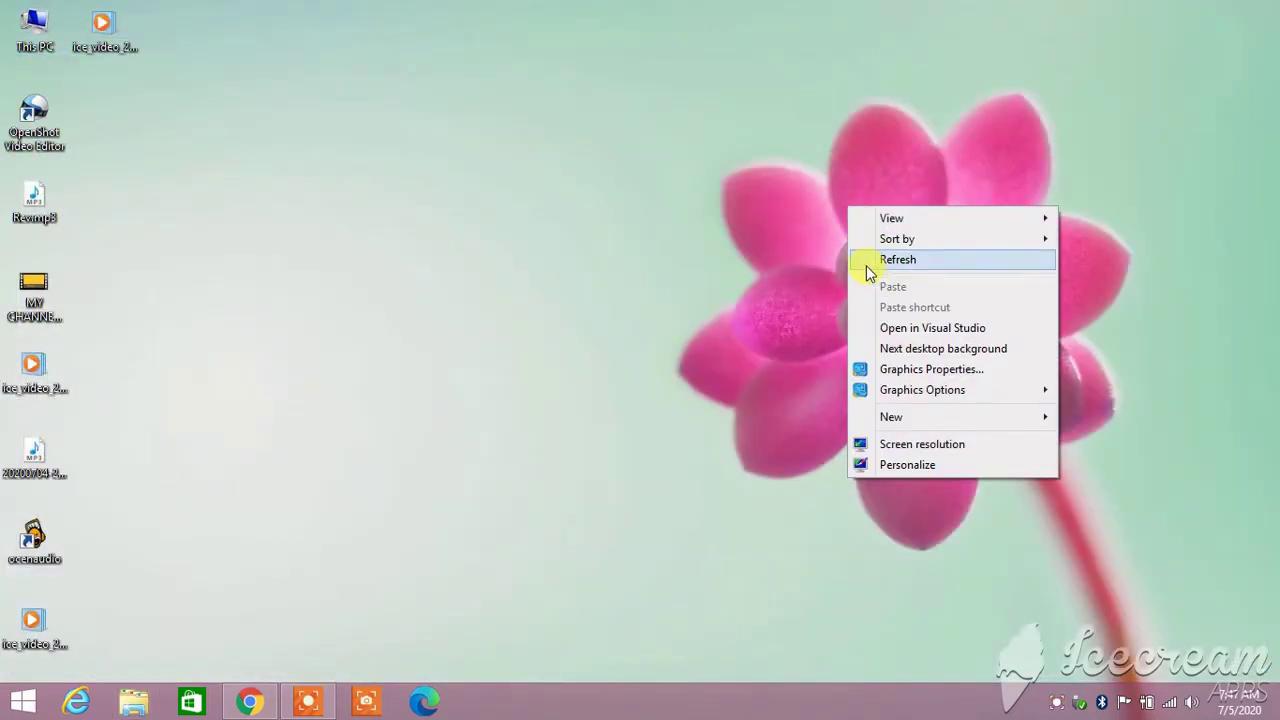
{"action": "left_click", "coordinate": [868, 262]}
{"action": "right_click", "coordinate": [838, 239]}
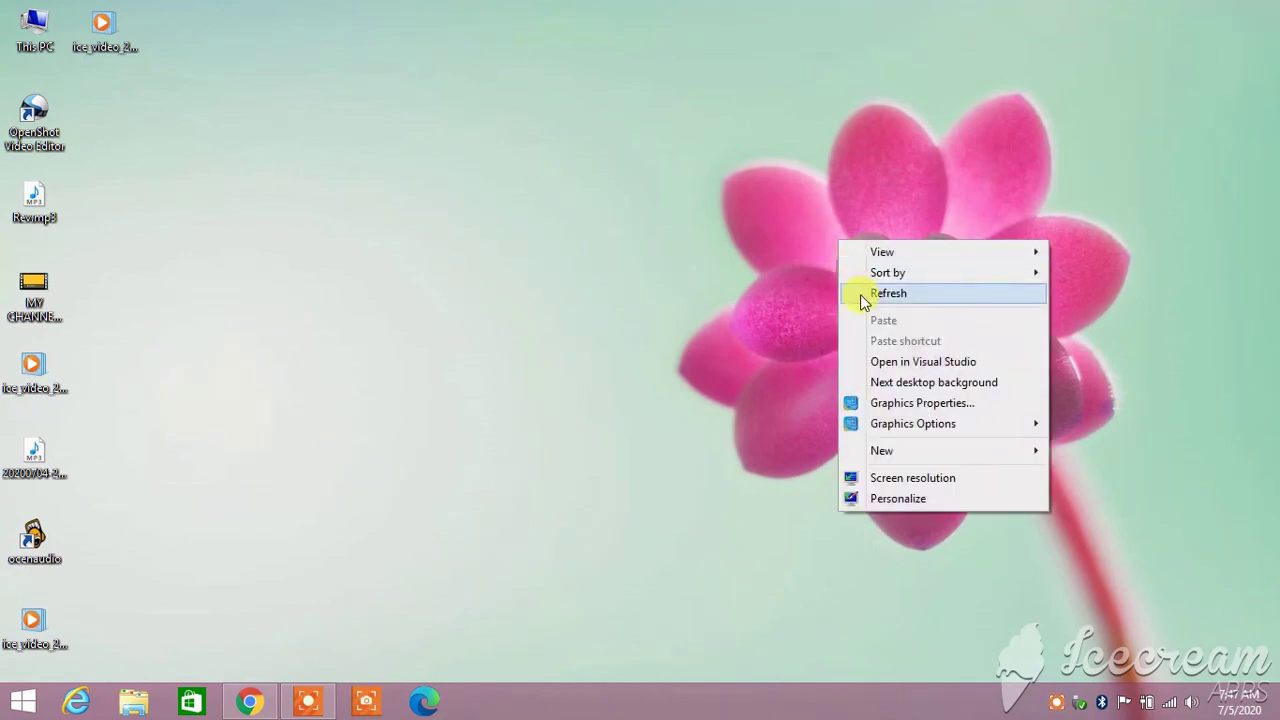
{"action": "left_click", "coordinate": [866, 294]}
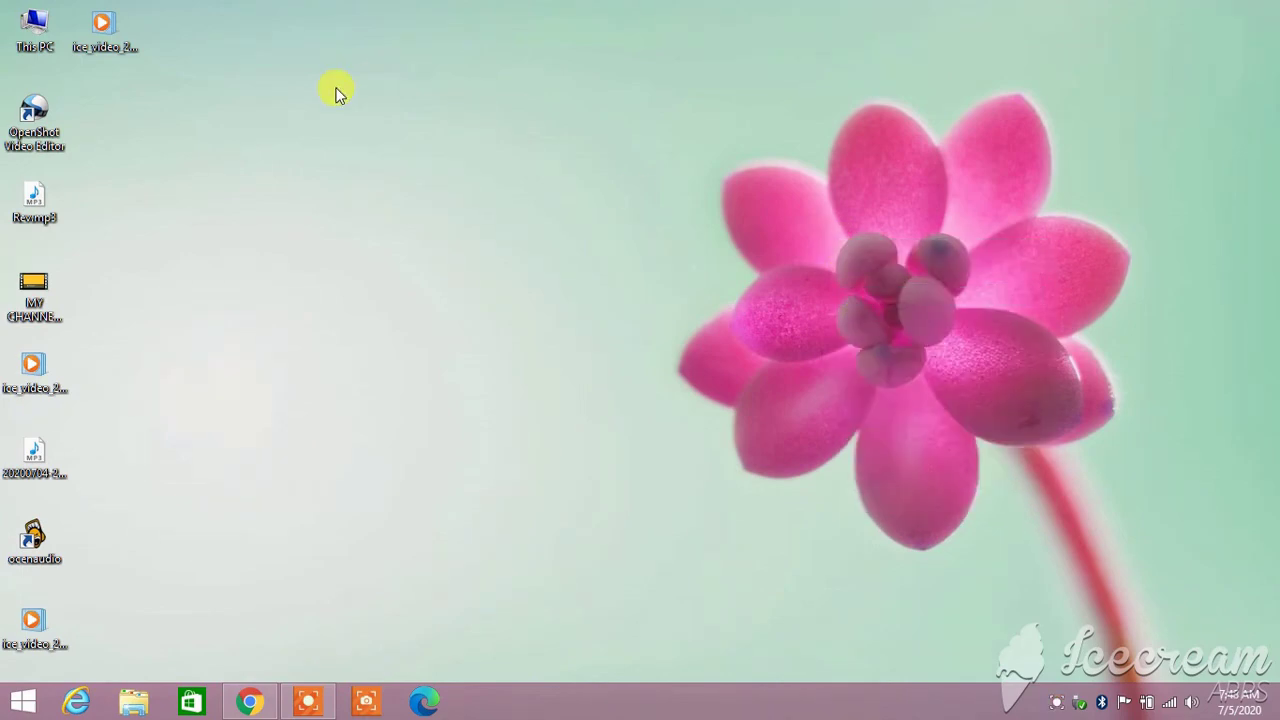
Eject the UUI (D:) drive from This PC and dismiss the safe-removal notification.
{"action": "double_click", "coordinate": [30, 20]}
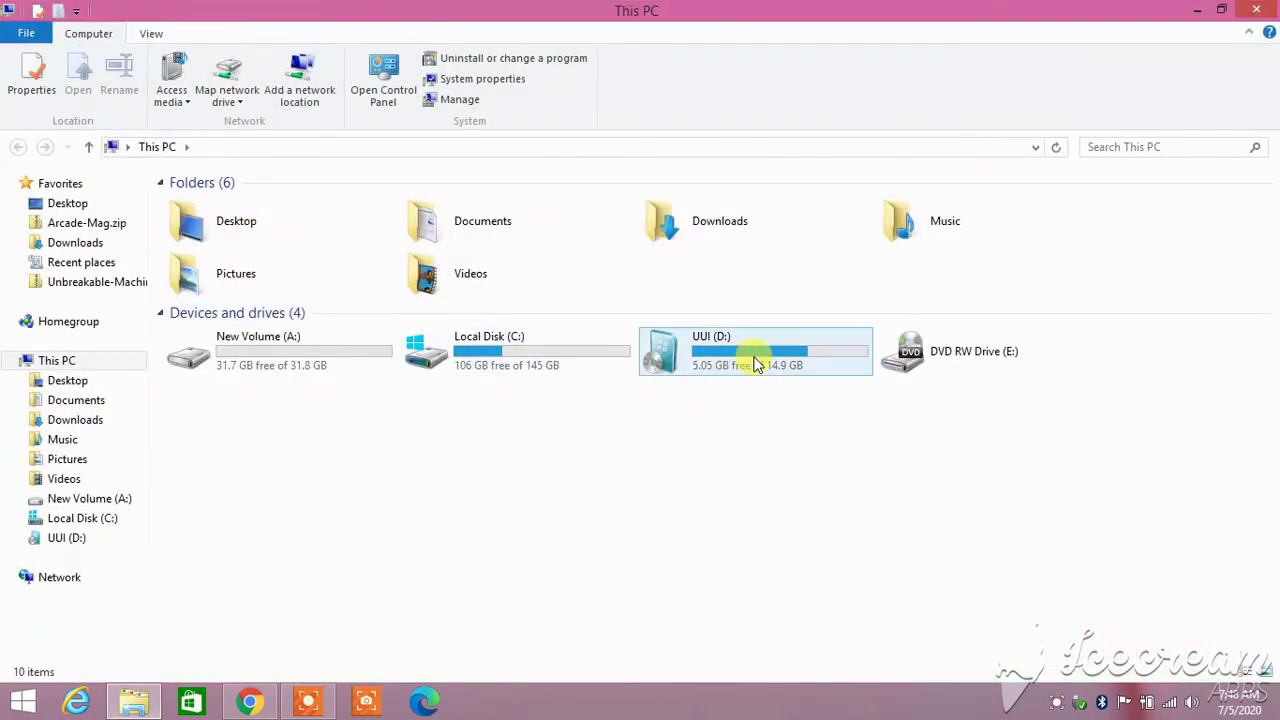
{"action": "left_click", "coordinate": [755, 365]}
{"action": "right_click", "coordinate": [757, 363]}
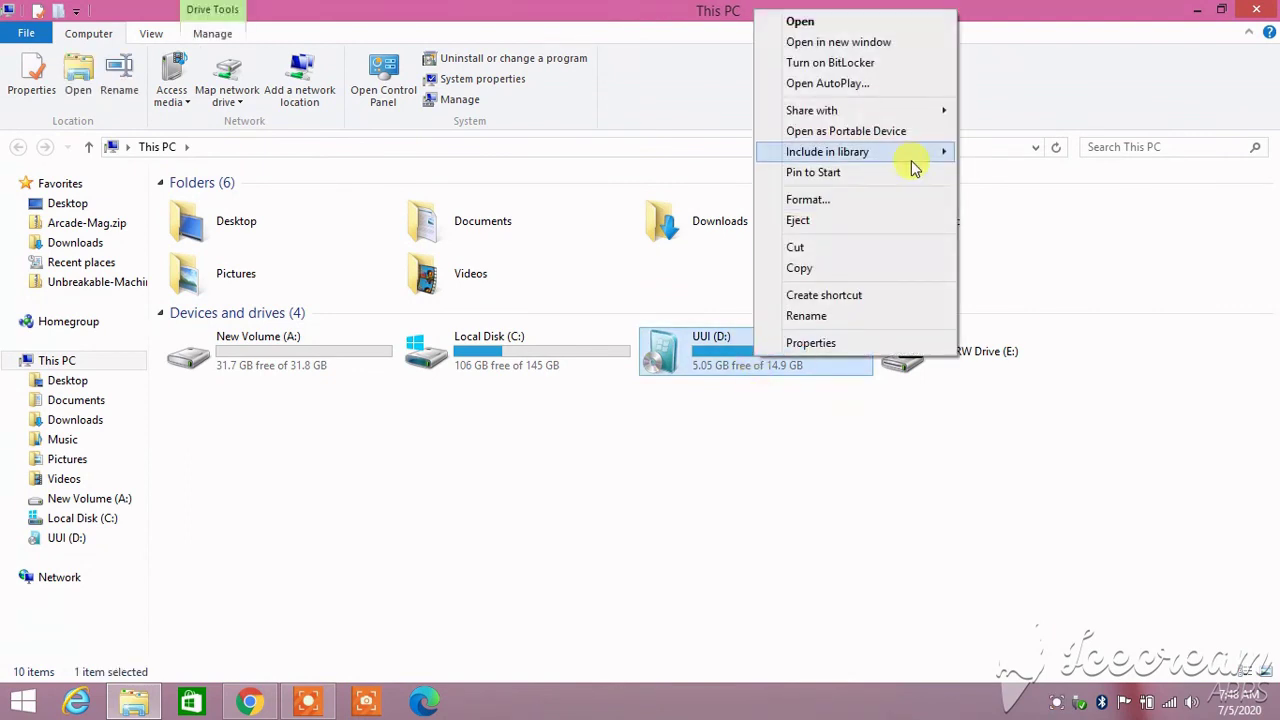
{"action": "left_click", "coordinate": [898, 224]}
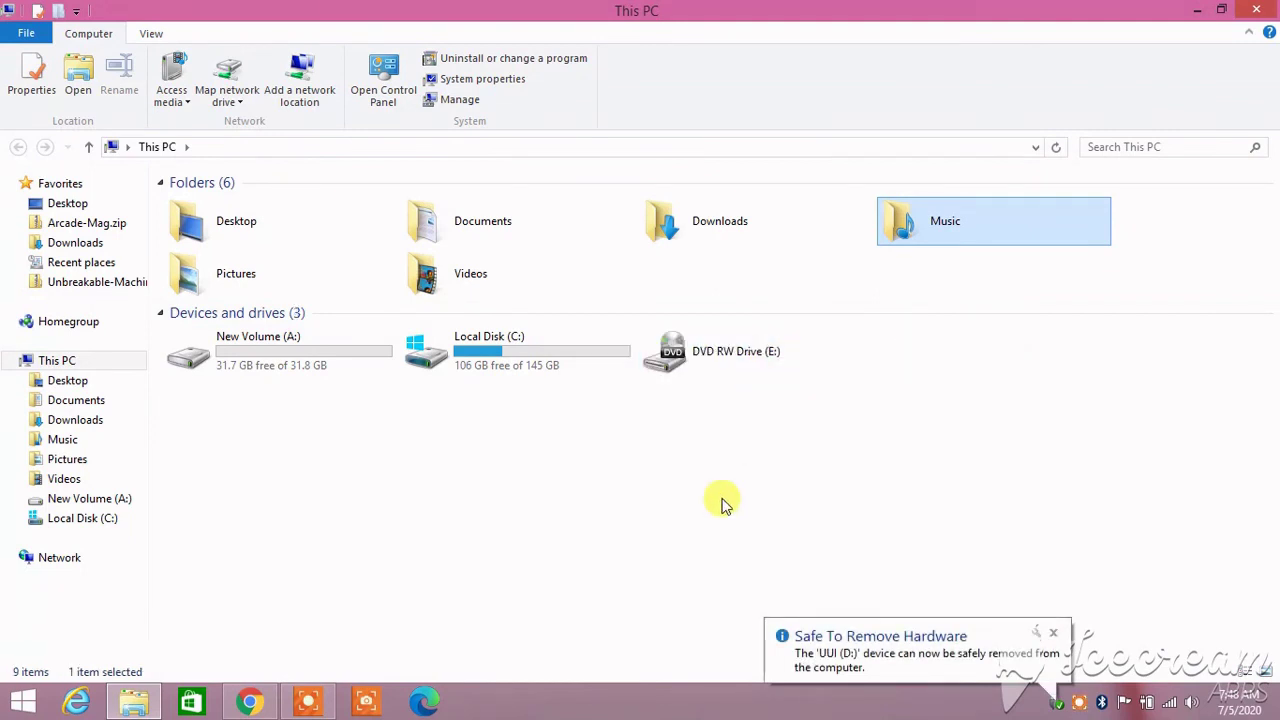
{"action": "left_click", "coordinate": [1058, 636]}
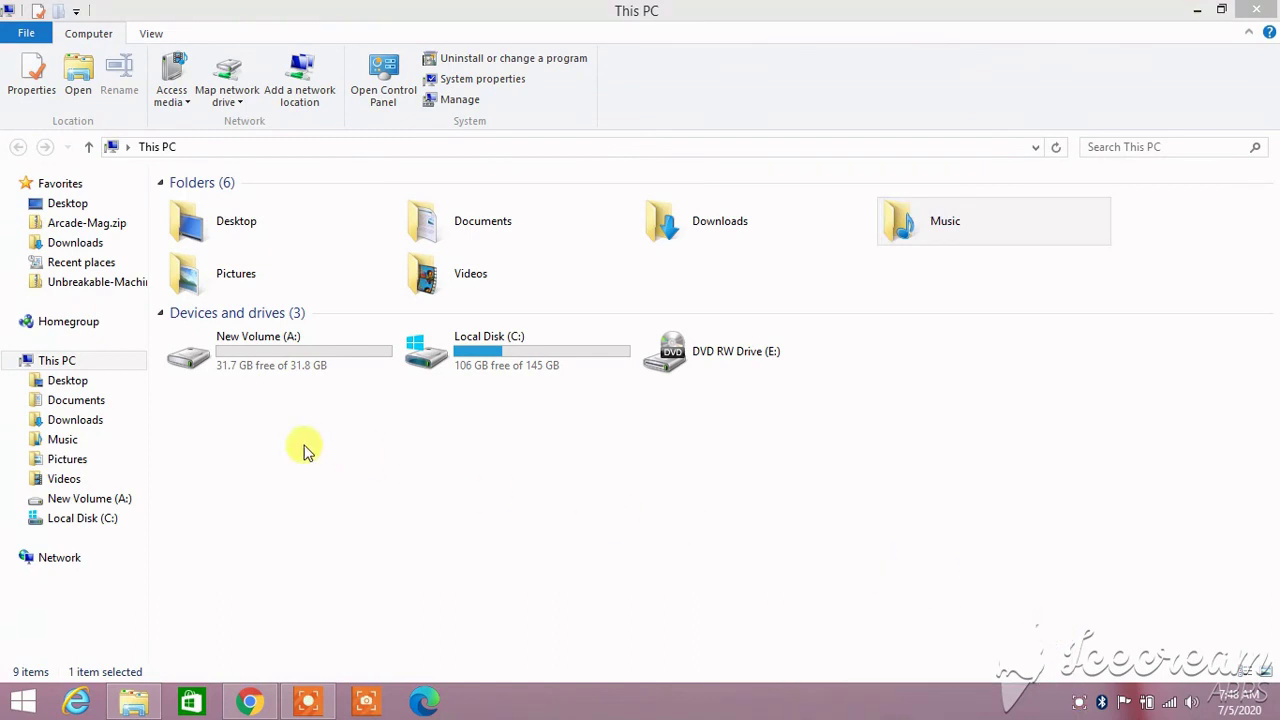